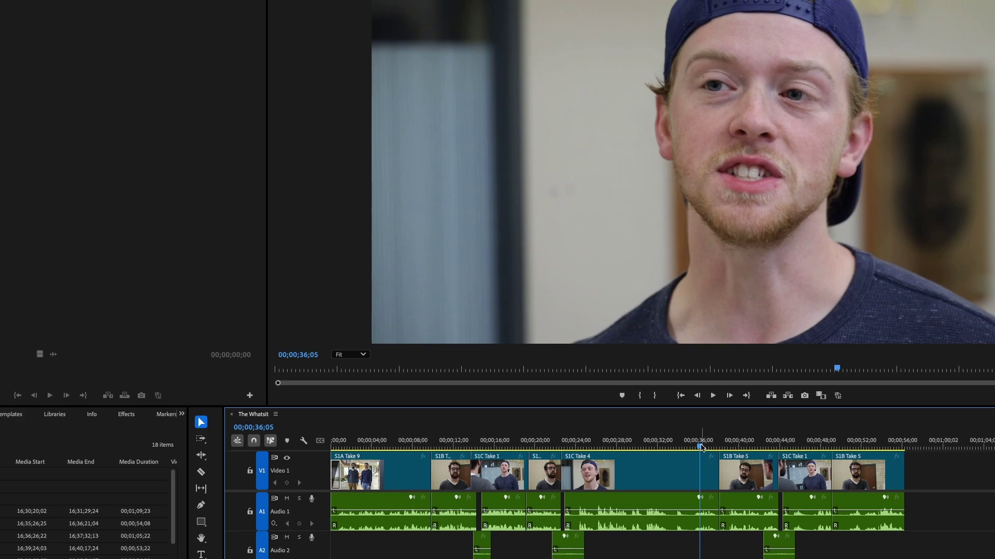
Play back the dialogue from about 00;00;37;10 to 00;00;44;01 to review it
left_click_drag(701, 447, 713, 446)
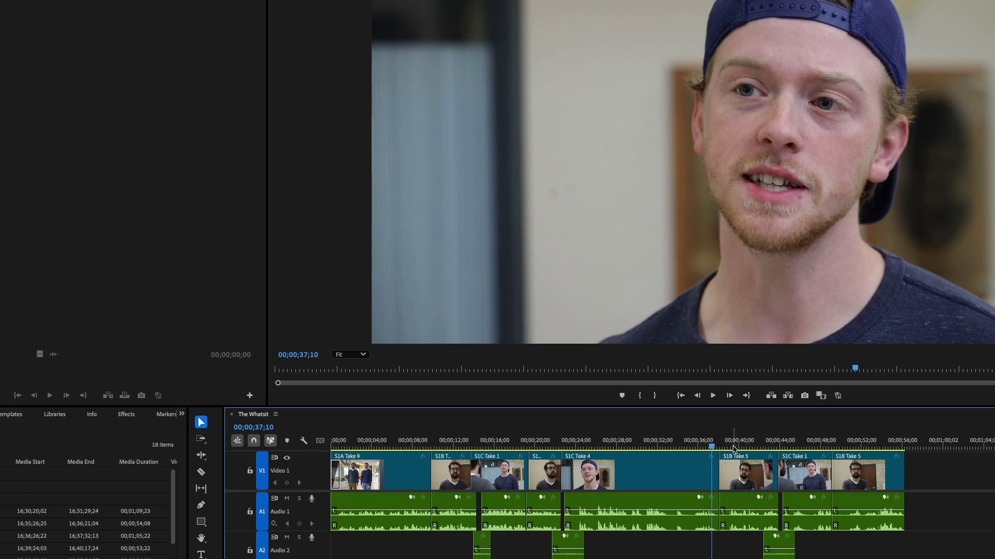
key("space")
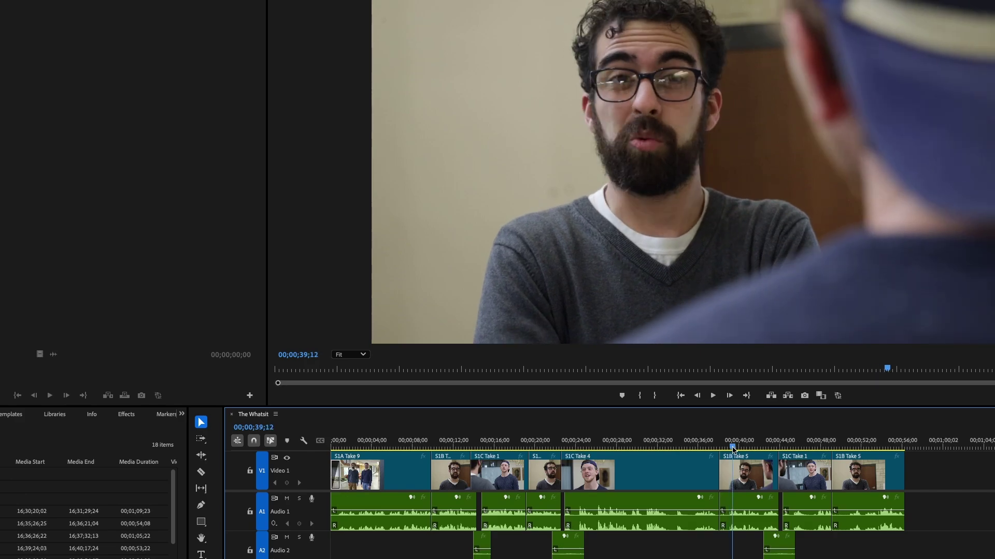
left_click_drag(733, 448, 715, 450)
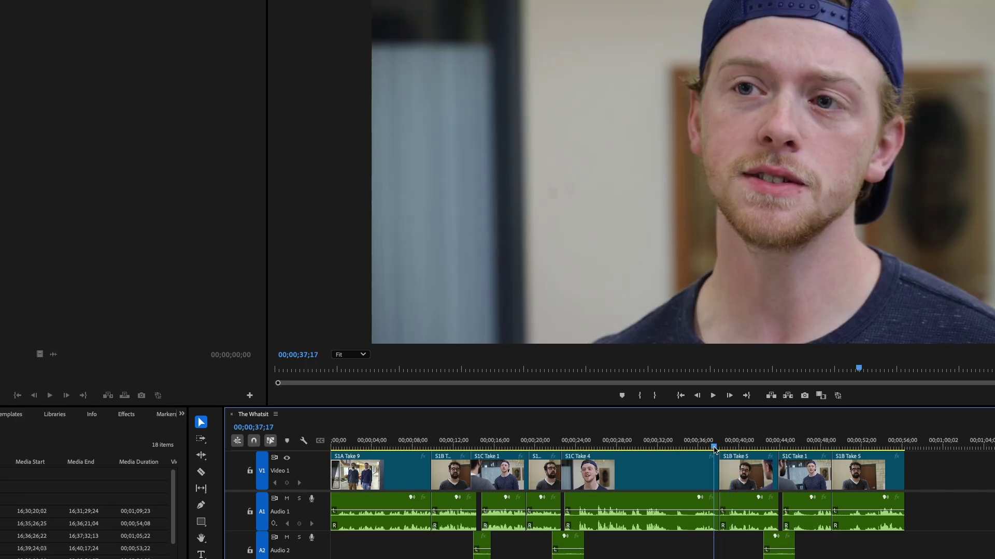
key("space")
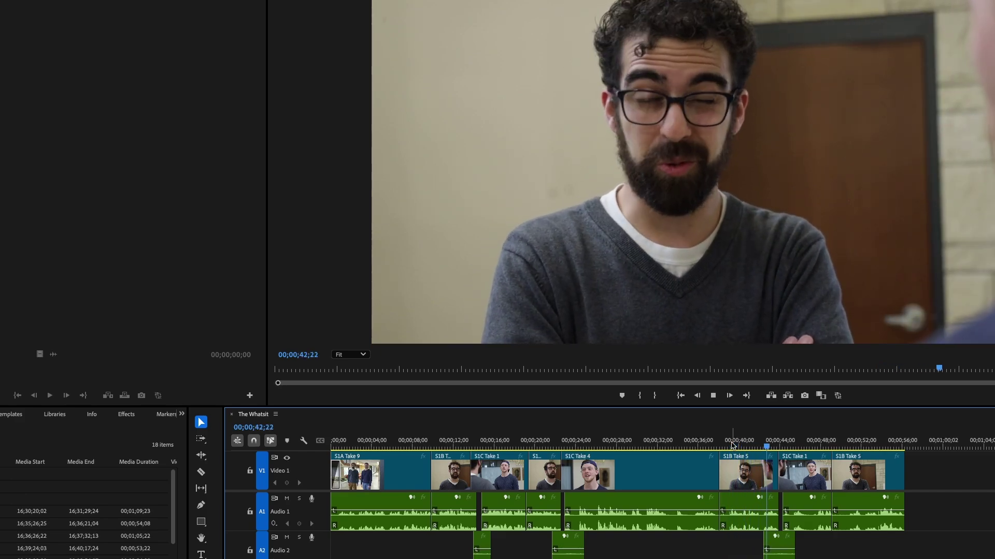
key("space")
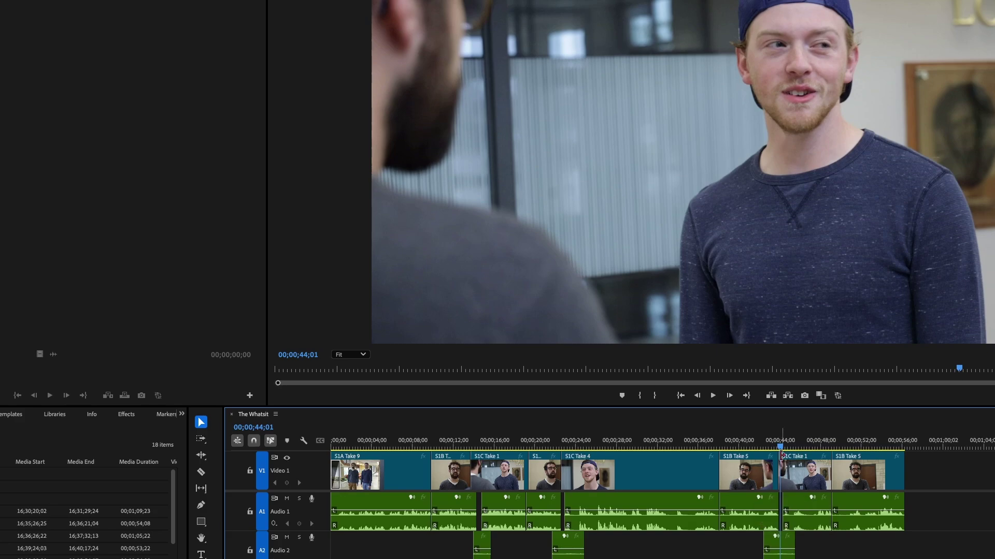
Set the In point at 00;00;37;22 and the Out point at 00;00;44;02
left_click_drag(779, 446, 716, 449)
key("i")
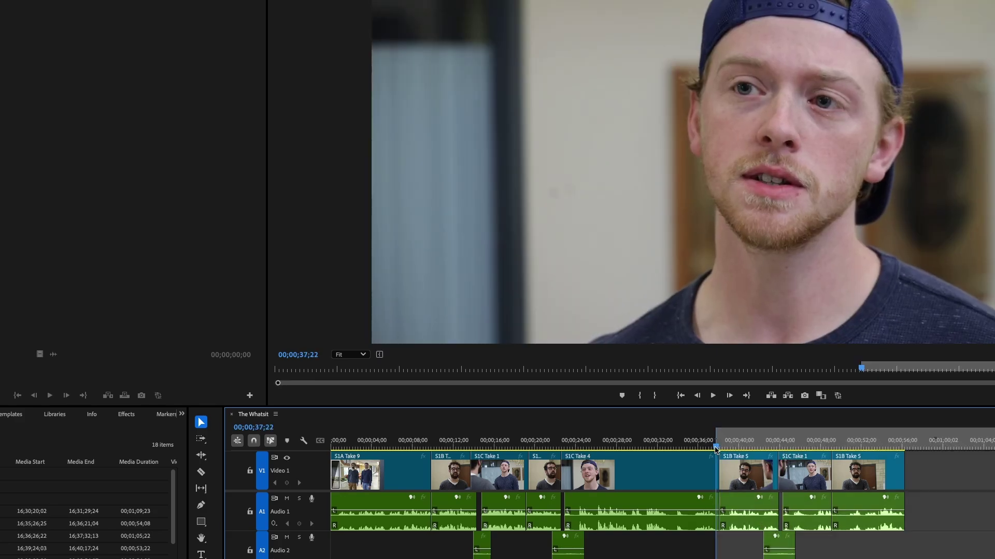
left_click(779, 447)
left_click_drag(779, 446, 780, 447)
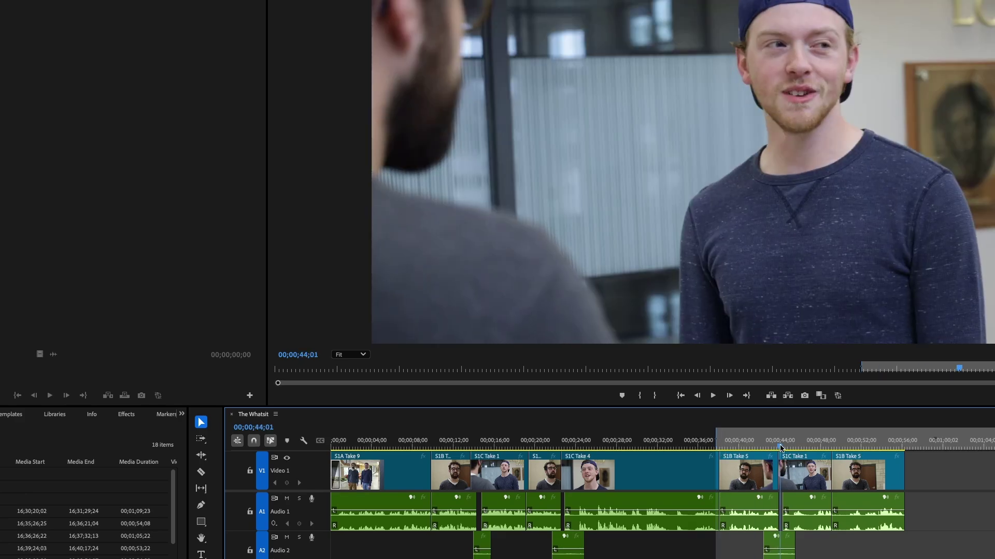
key("o")
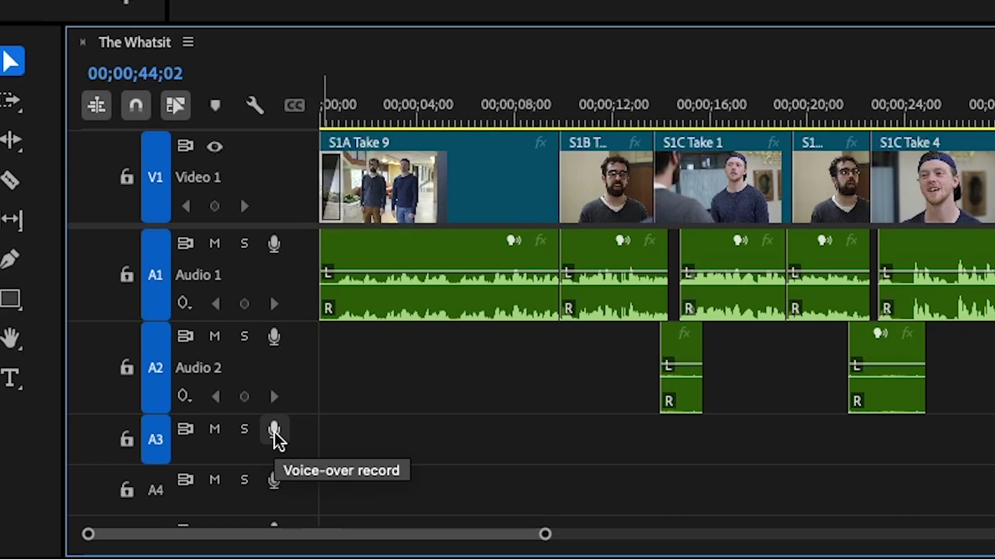
Record a voice-over on track A3, delete that first take, and record a fresh one
left_click(274, 431)
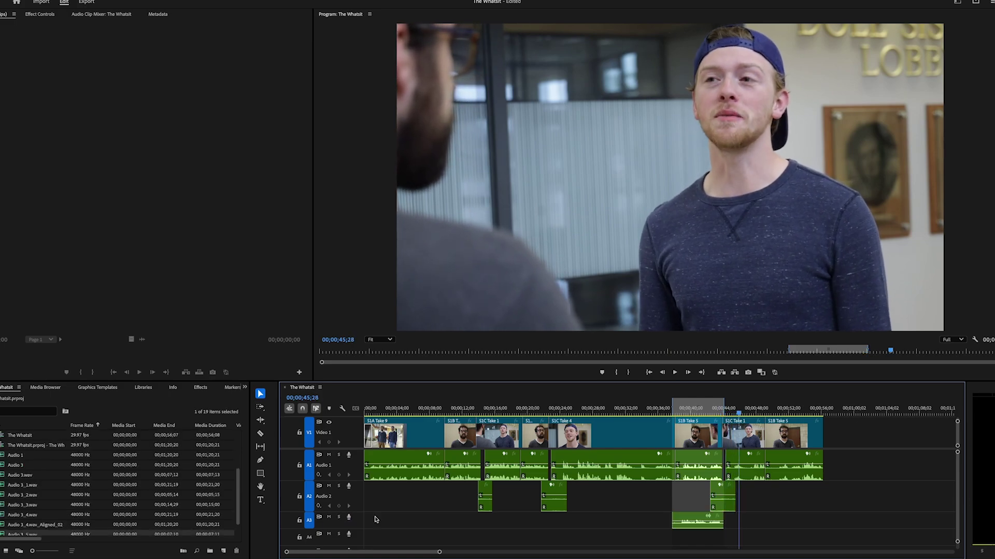
left_click(679, 409)
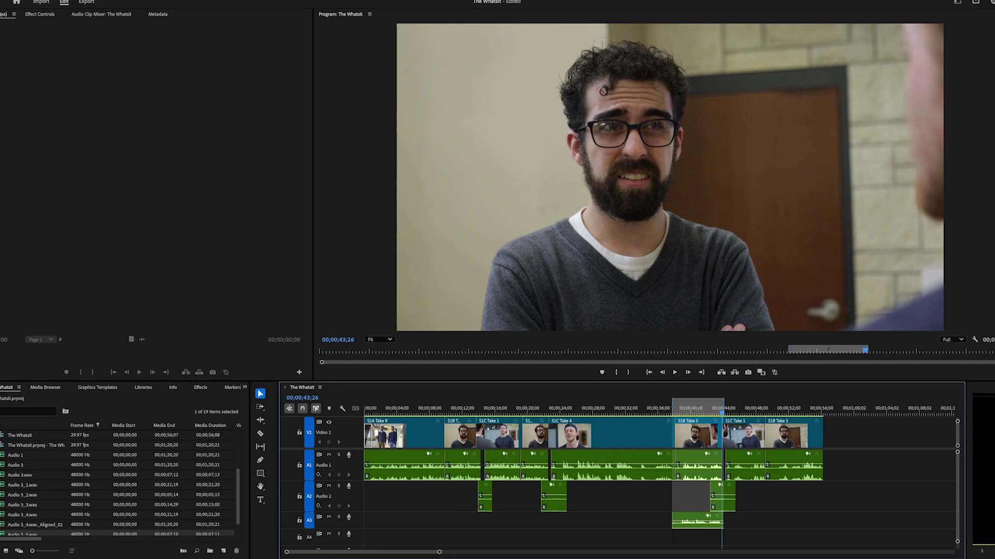
left_click(630, 516)
left_click(688, 520)
key("Delete")
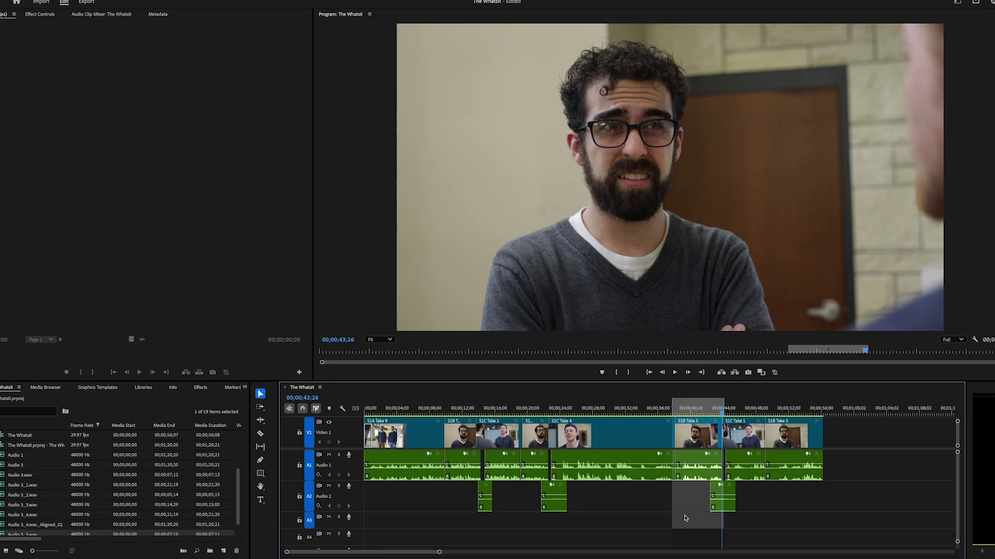
left_click(349, 518)
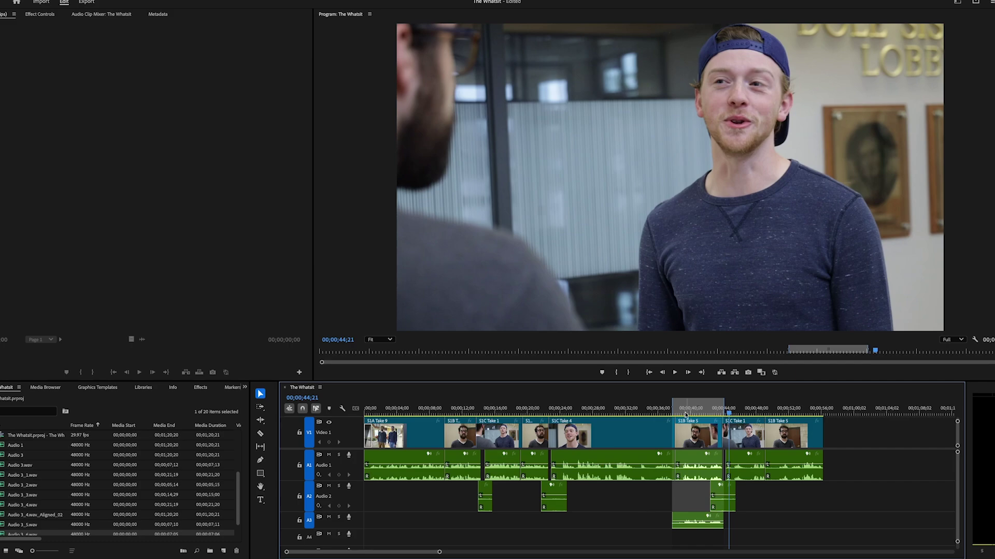
key("=")
key("=")
key("=")
key("=")
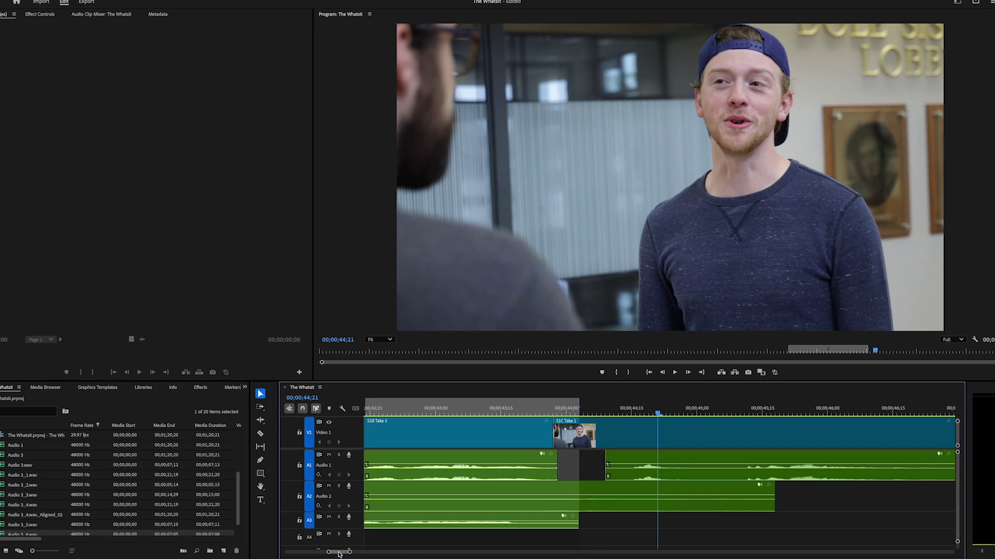
left_click_drag(338, 555, 333, 555)
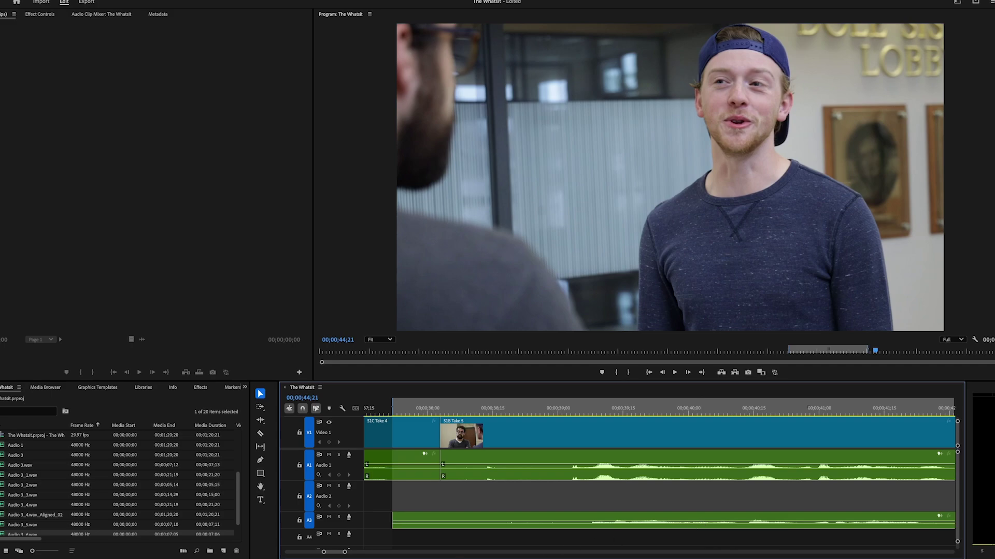
left_click_drag(345, 552, 463, 554)
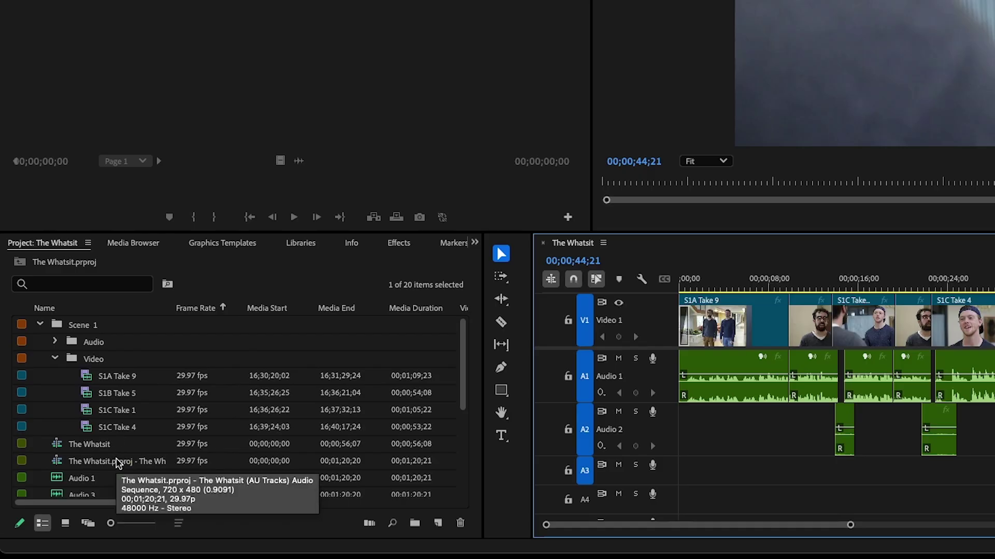
Choose Edit in Adobe Audition > Sequence for The Whatsit sequence
left_click(89, 445)
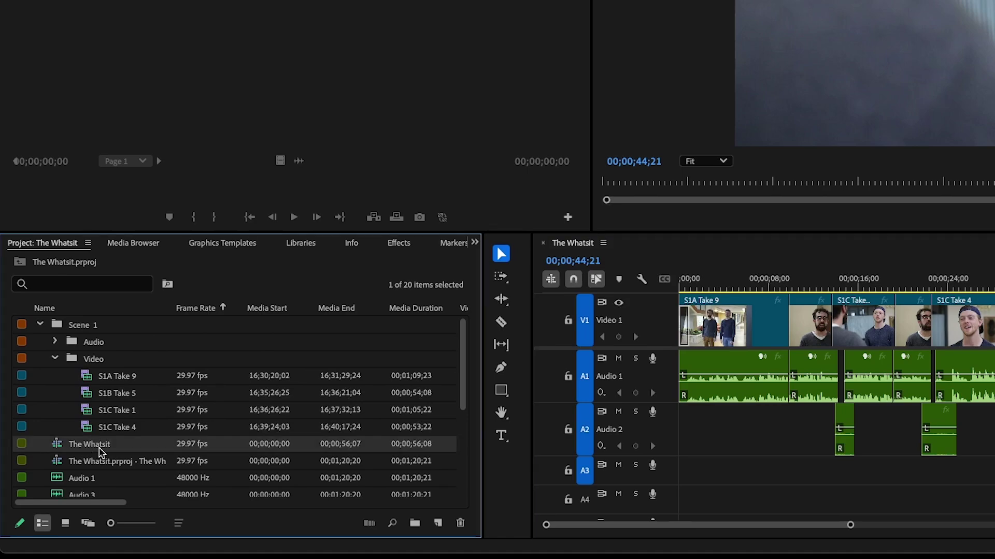
right_click(93, 451)
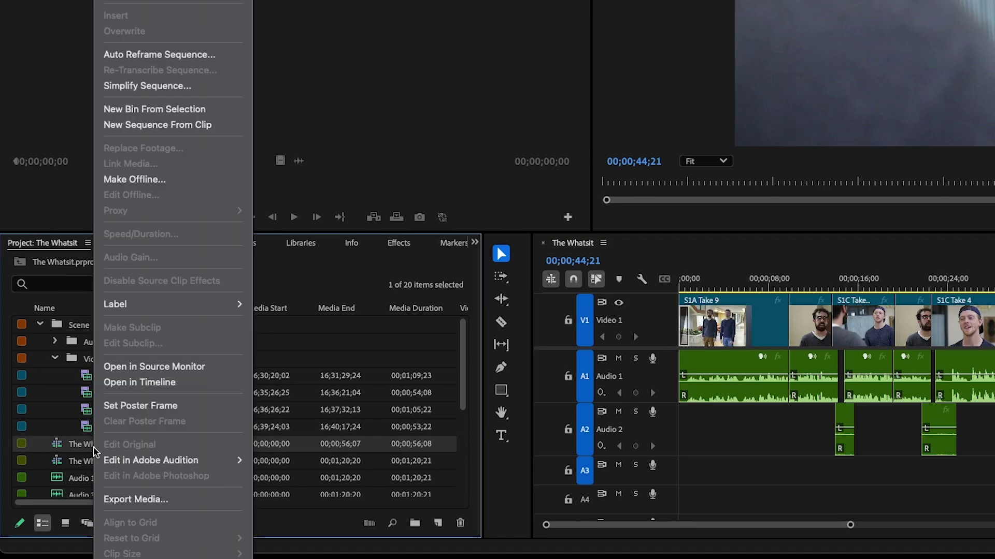
mouse_move(241, 460)
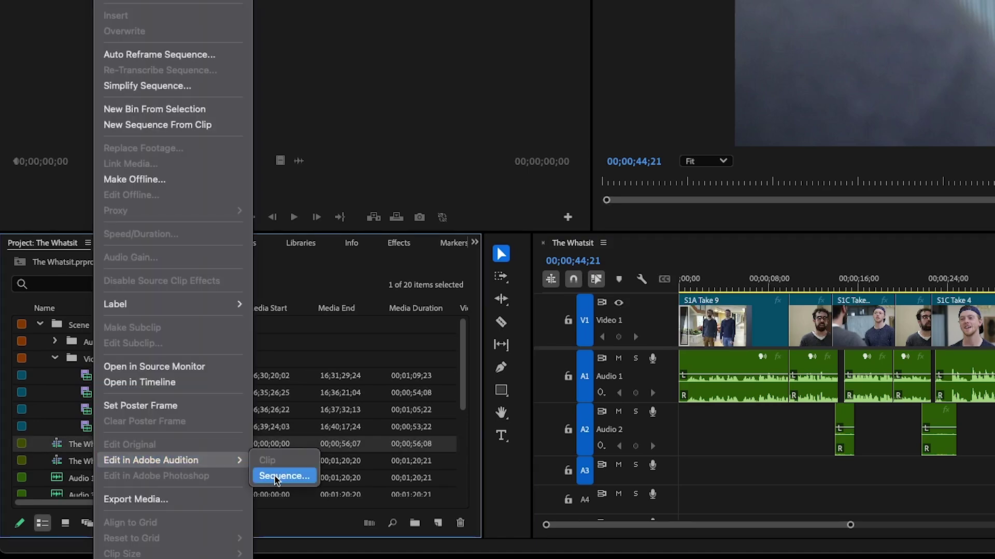
left_click(314, 477)
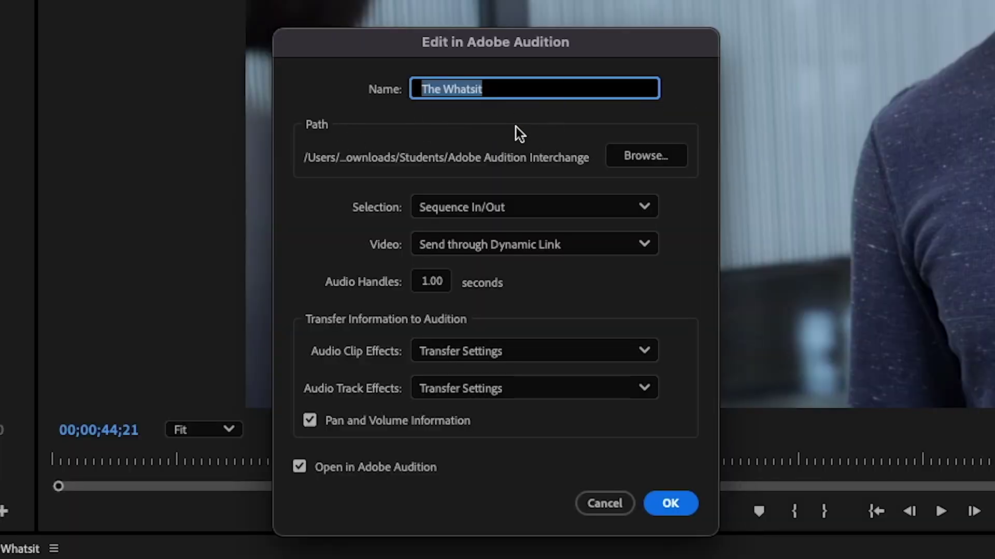
Set Selection to Sequence In/Out, confirm, and allow overwriting the existing interchange folder
left_click(569, 206)
left_click(523, 241)
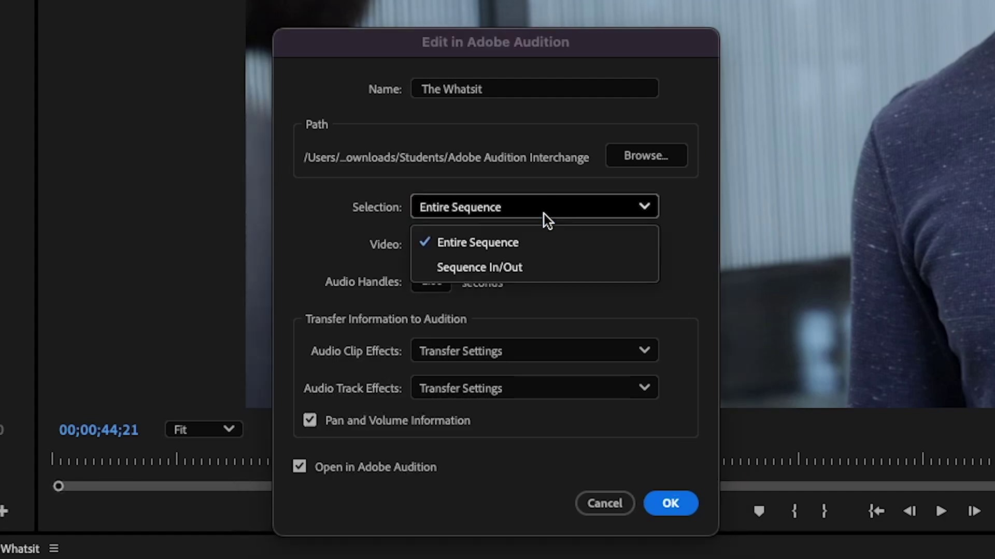
left_click(527, 265)
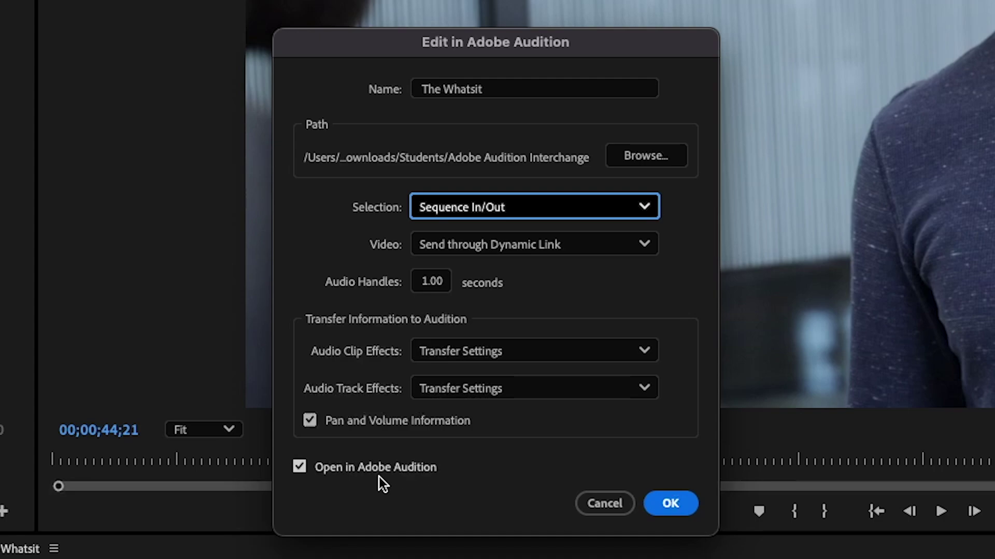
left_click(671, 505)
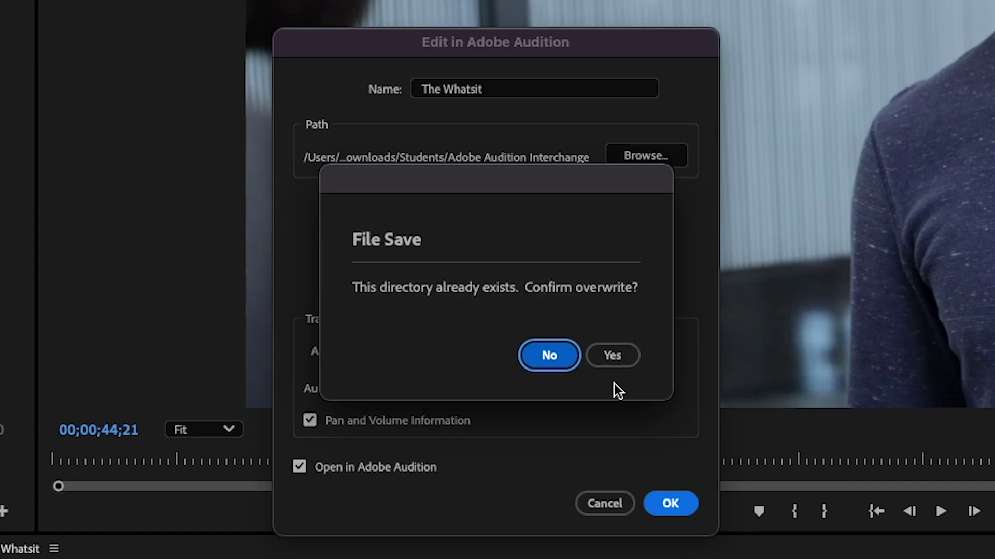
left_click(615, 356)
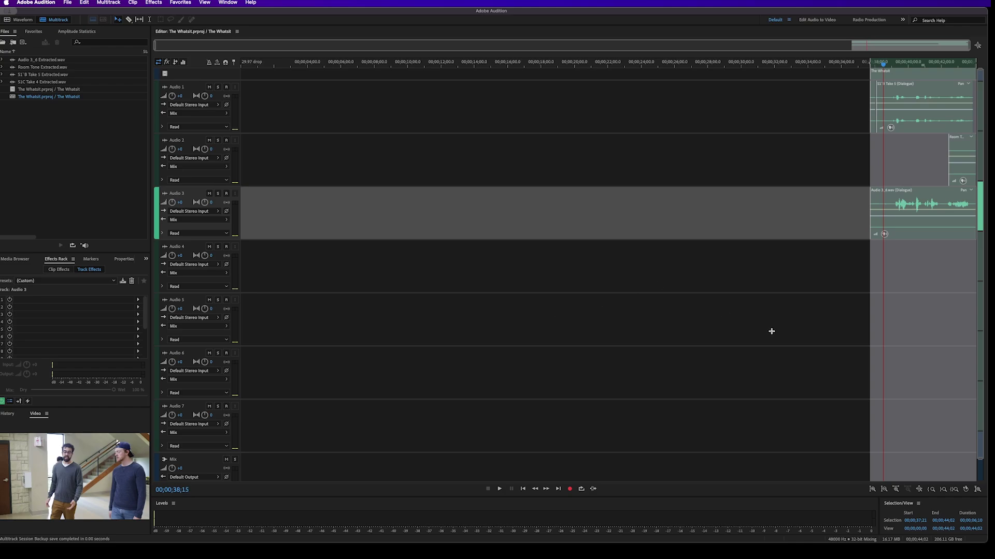
Zoom in and delete the S1C Take 4 and Room Tone clips, keeping S1`B Take 5 and Audio 3_6.wav
key("=")
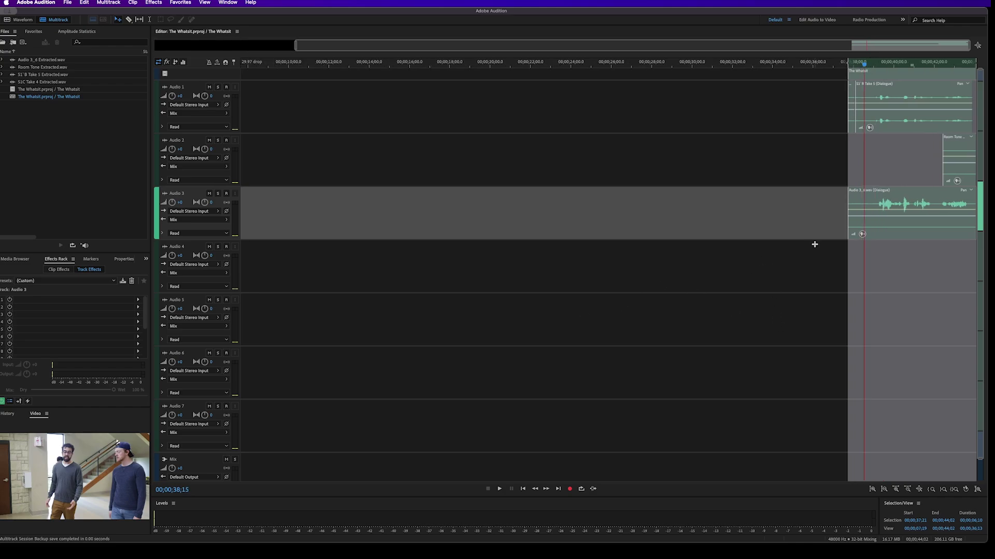
key("=")
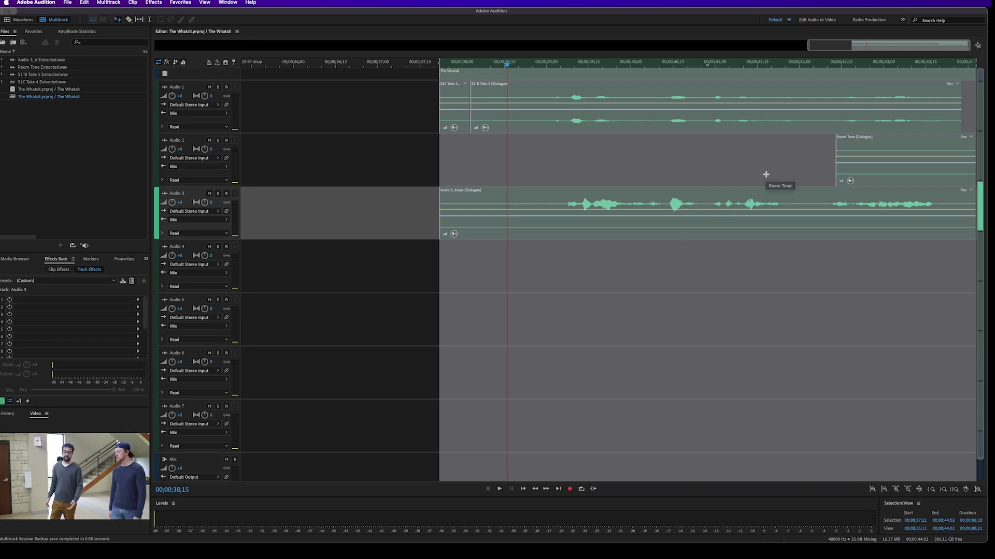
left_click(439, 169)
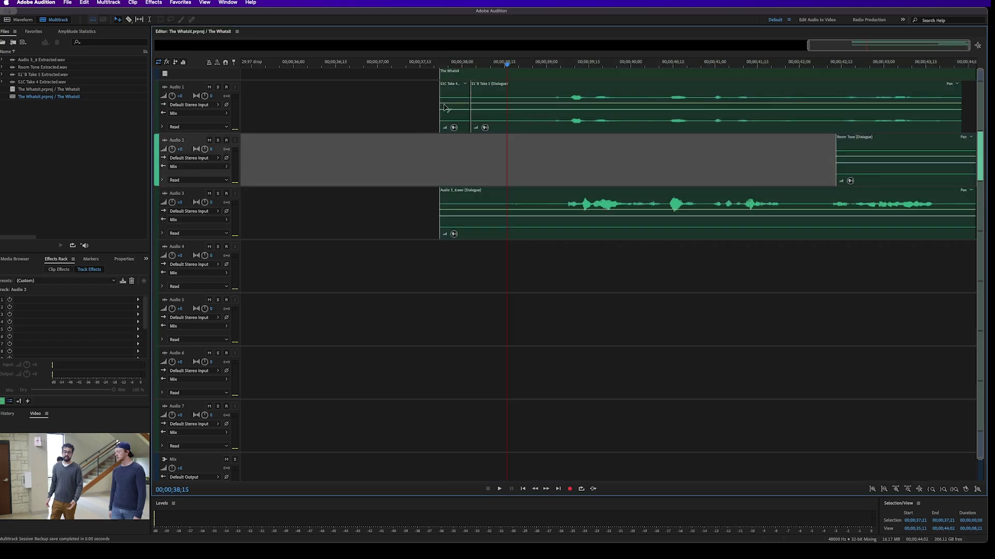
left_click(451, 100)
key("Delete")
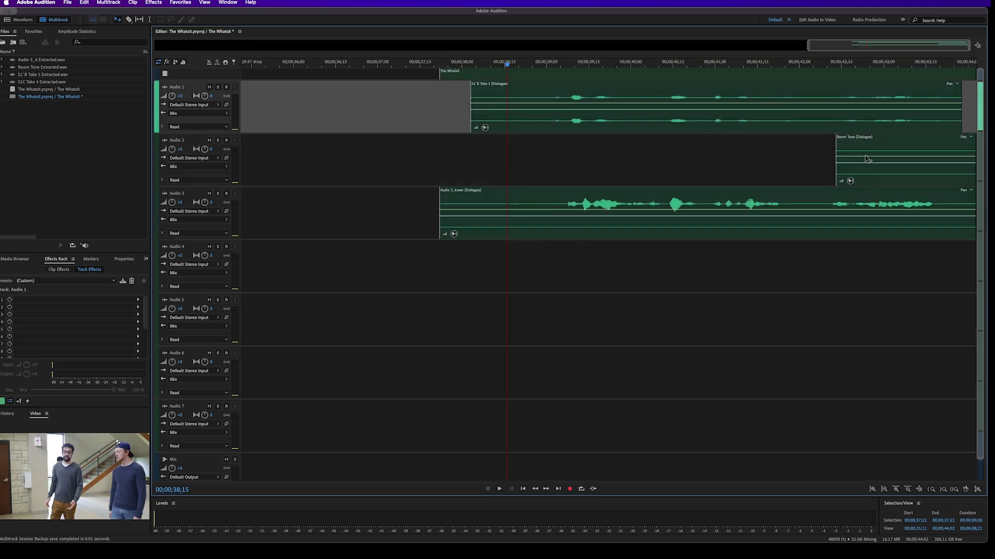
left_click(875, 155)
key("Delete")
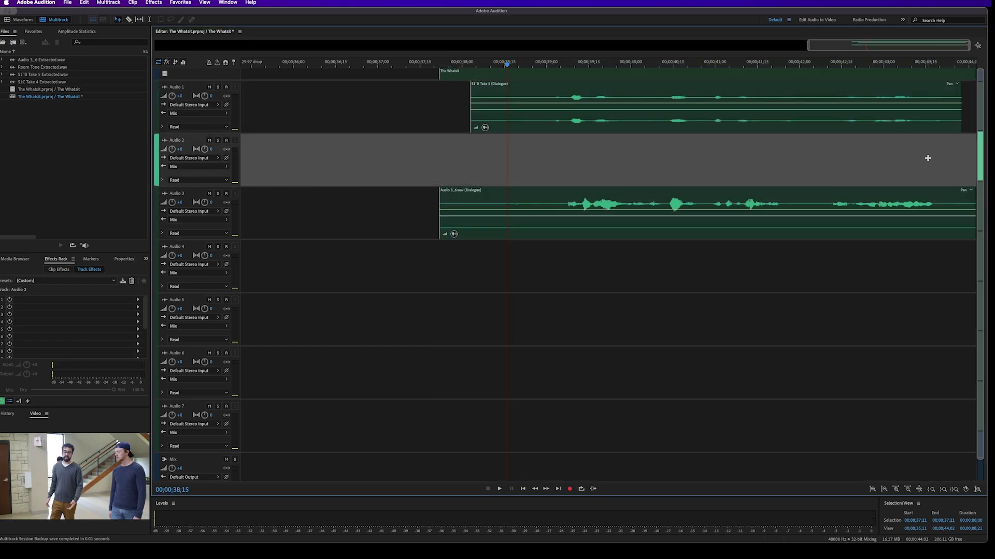
left_click(630, 92)
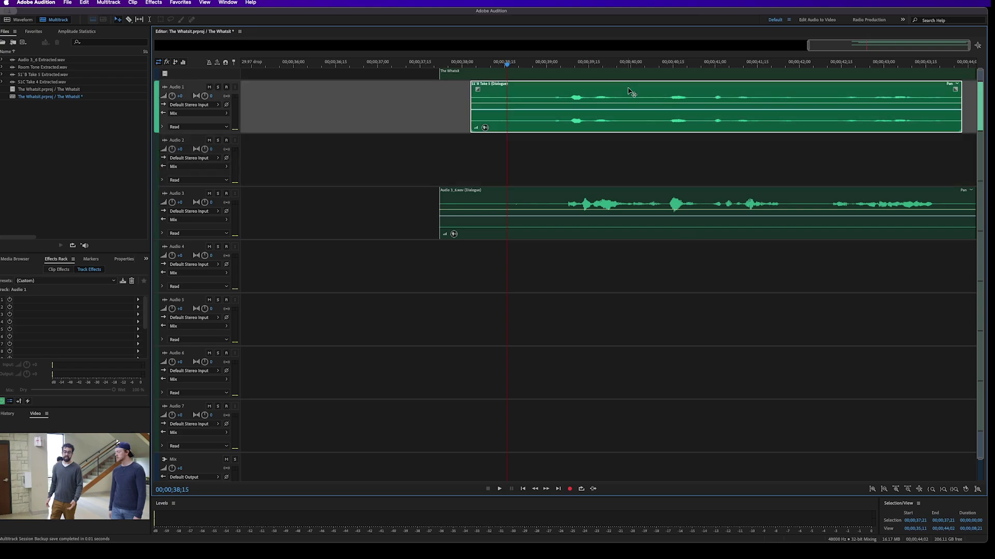
left_click(629, 192)
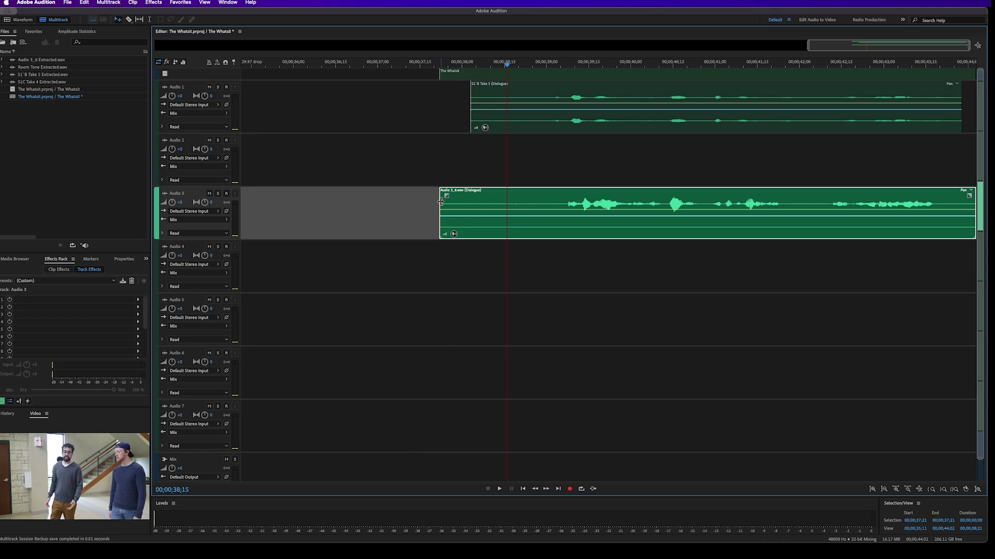
Trim Audio 3_6.wav and S1`B Take 5 to a matching start, then scrub from 00;00;39;00
left_click_drag(440, 200, 543, 202)
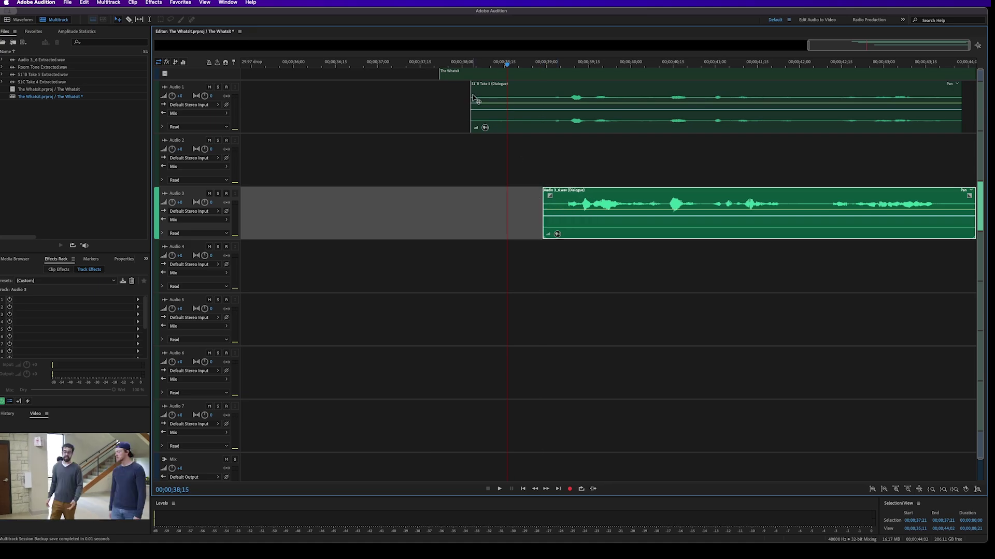
left_click_drag(471, 94, 542, 94)
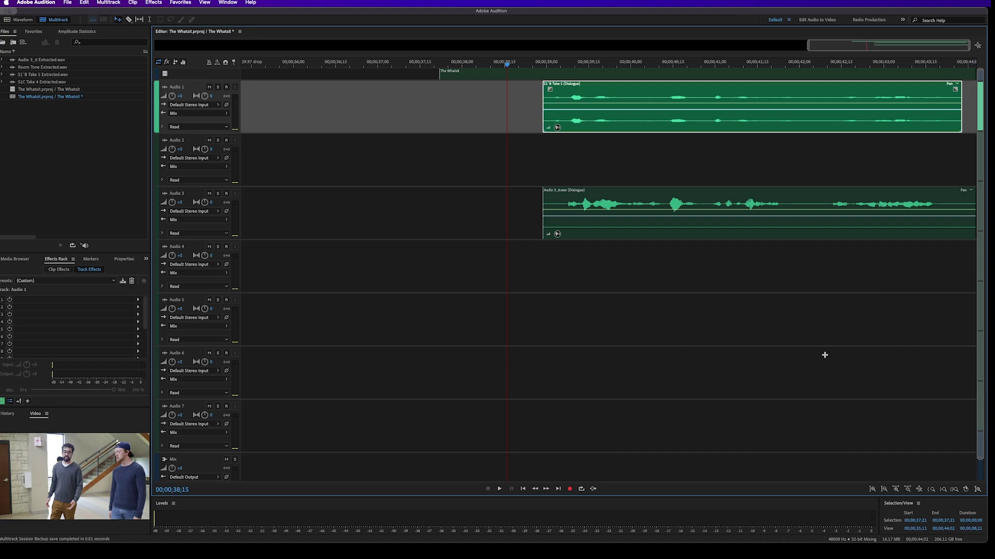
left_click(549, 159)
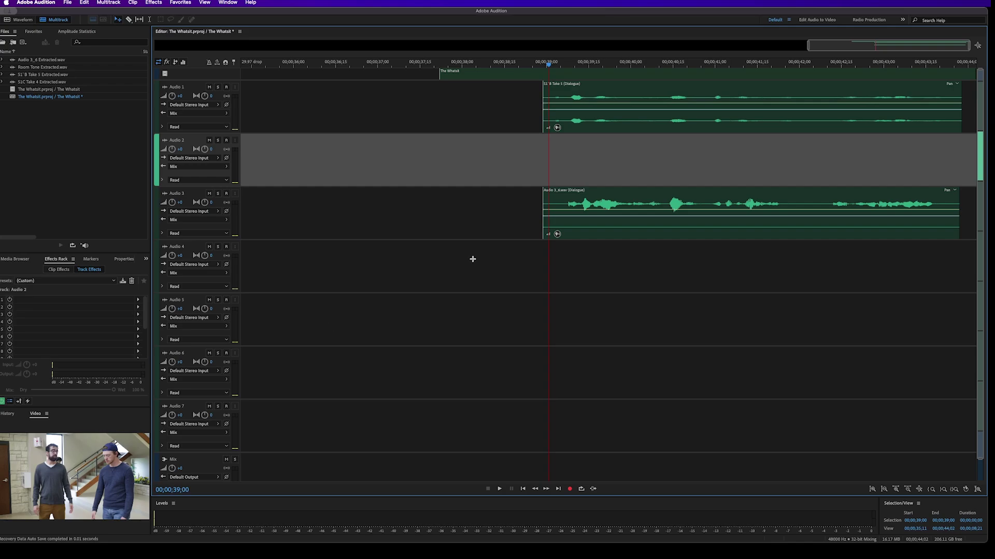
left_click_drag(550, 64, 613, 90)
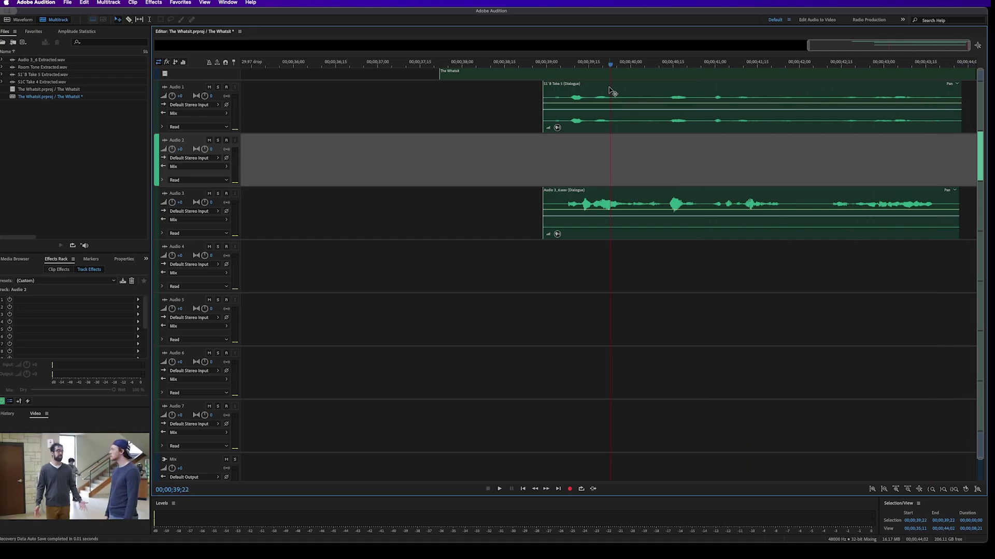
Play both trimmed clips from 00;00;39;04, then select S1`B Take 5 and show the Clip menu
left_click(561, 63)
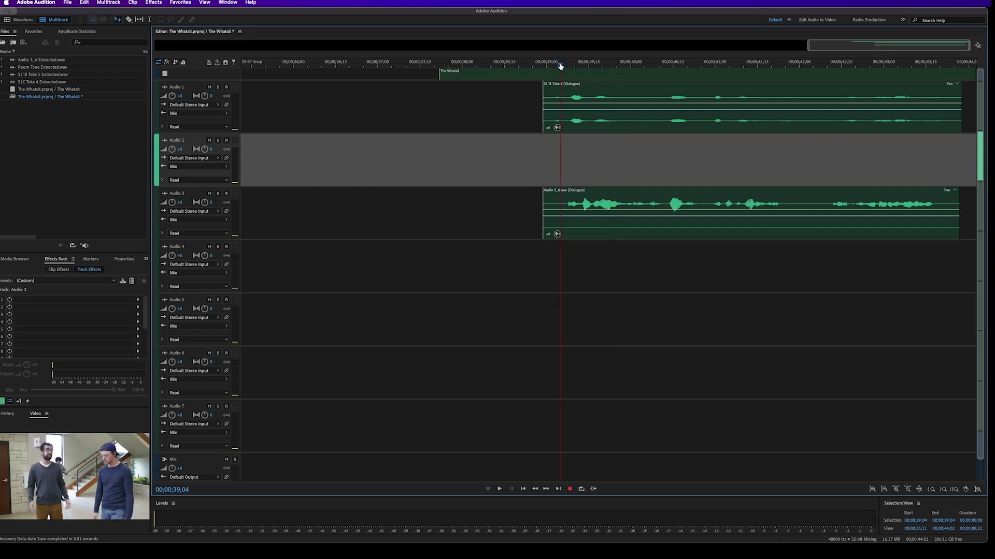
key("space")
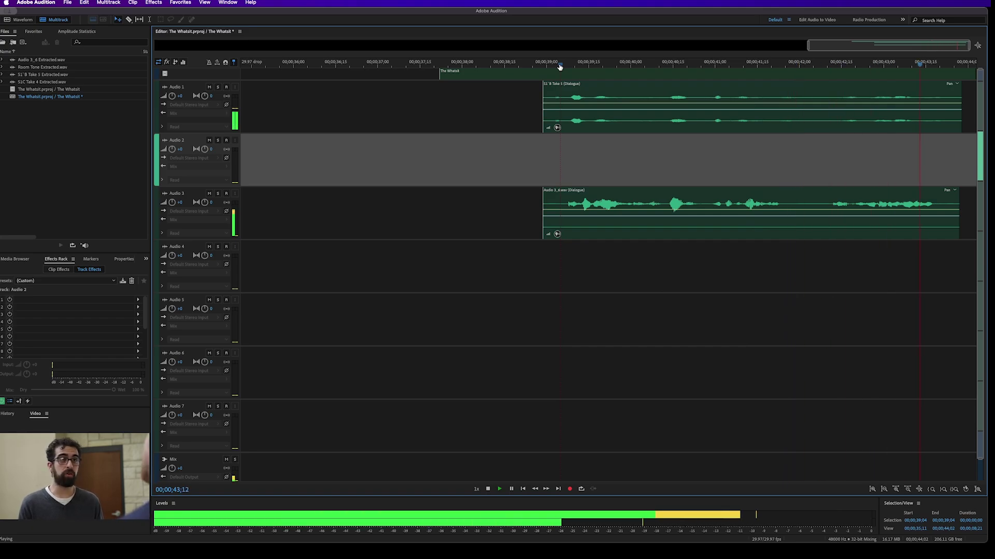
key("space")
left_click(540, 63)
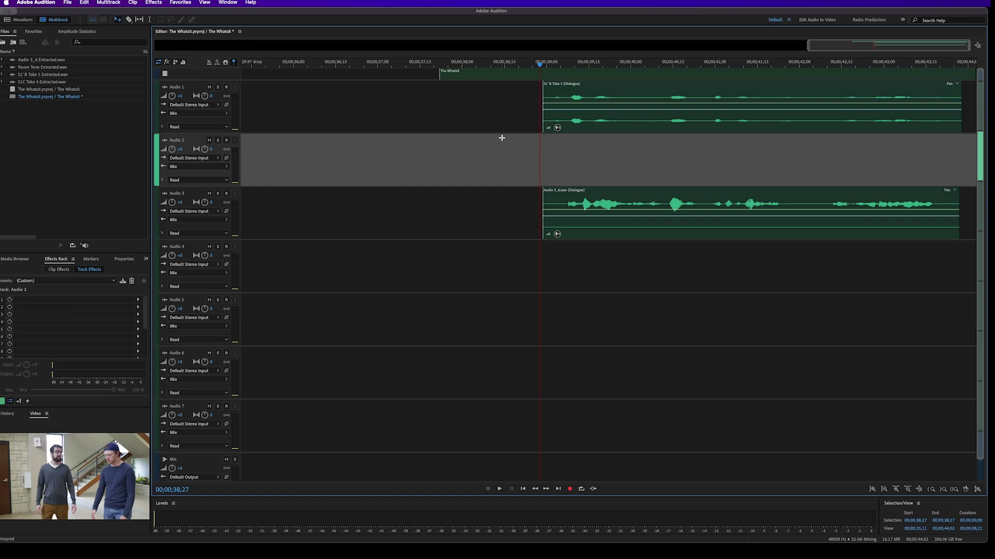
left_click(621, 96)
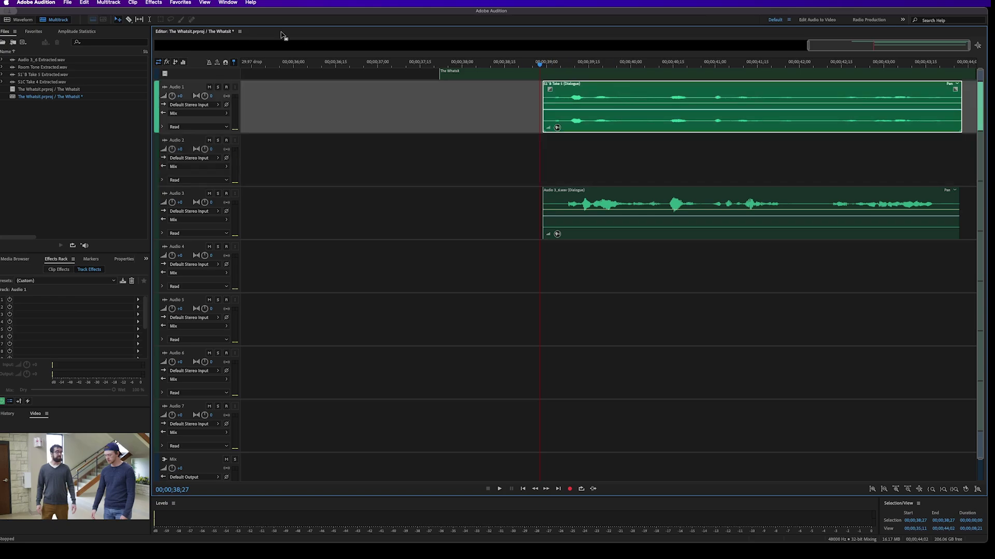
left_click(134, 3)
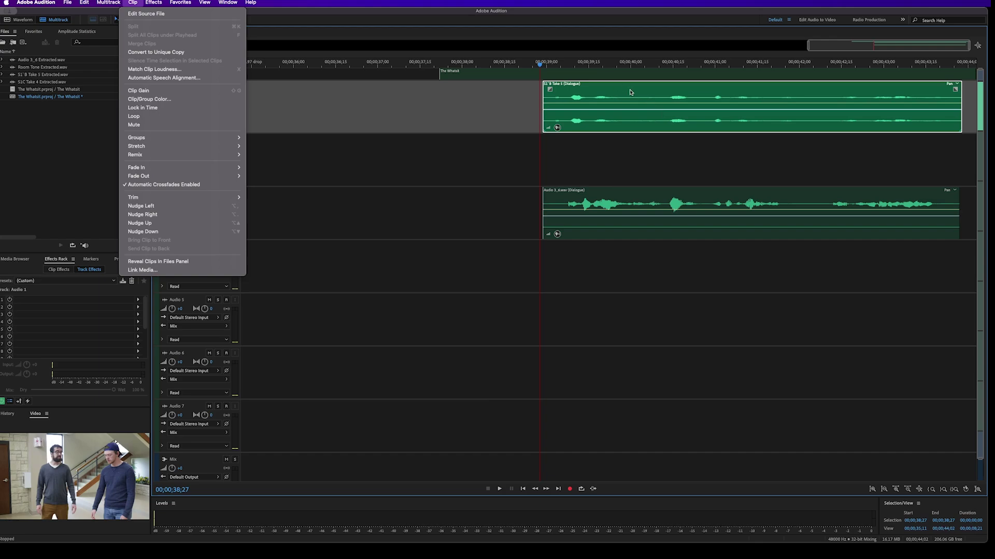
Marquee-select both the S1`B Take 5 and Audio 3_6.wav clips
left_click(509, 119)
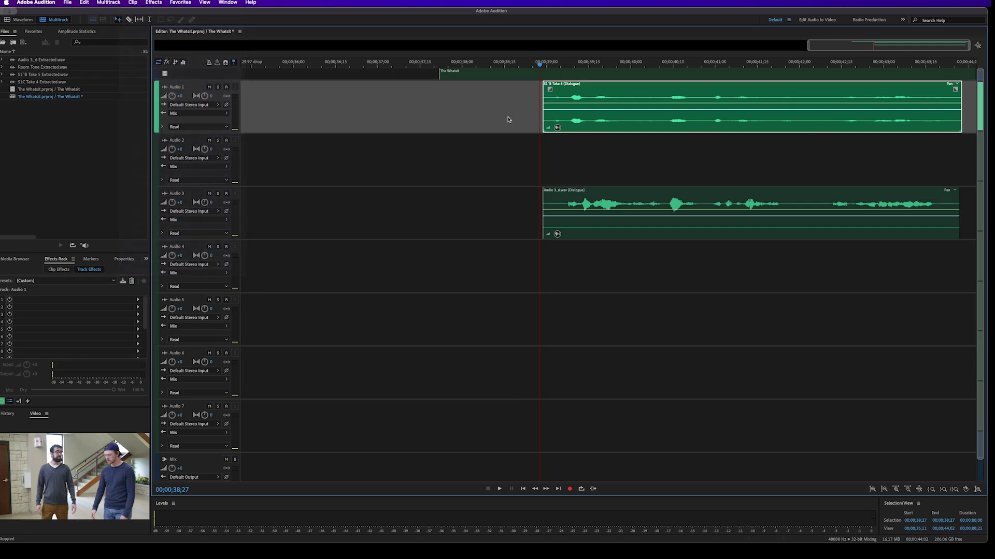
left_click_drag(521, 101, 616, 234)
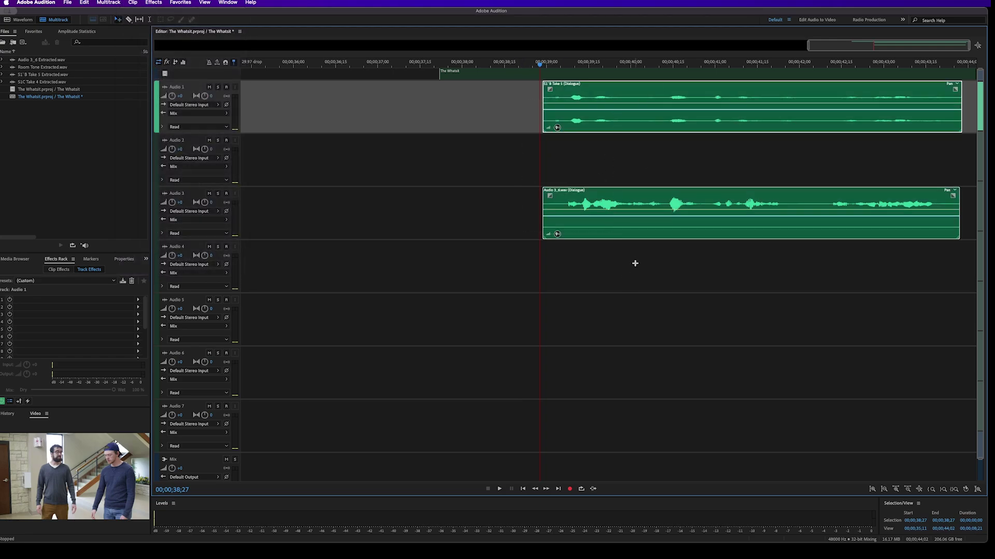
Run Automatic Speech Alignment with S1`B Take 5 as reference, Left channel, and Balanced alignment and stretching
left_click(132, 3)
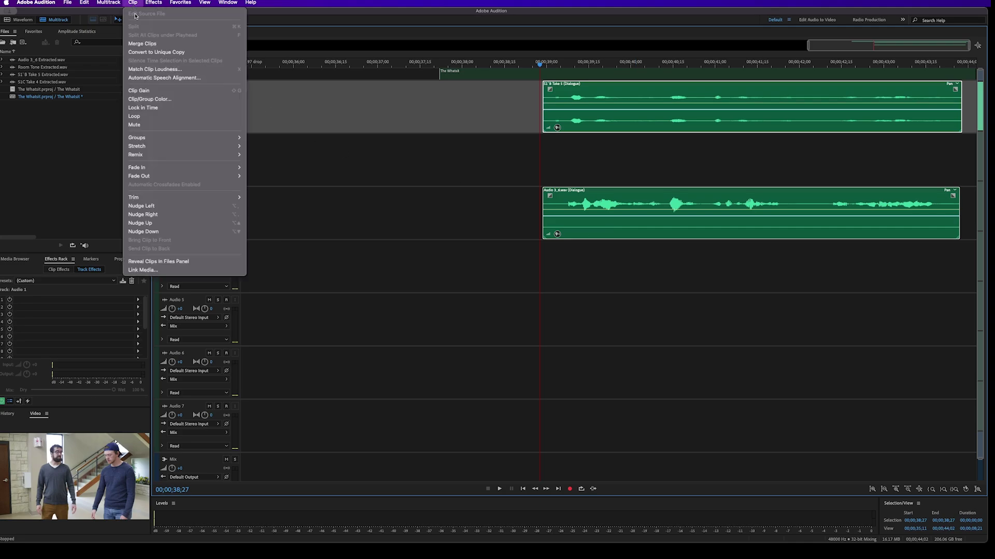
left_click(179, 79)
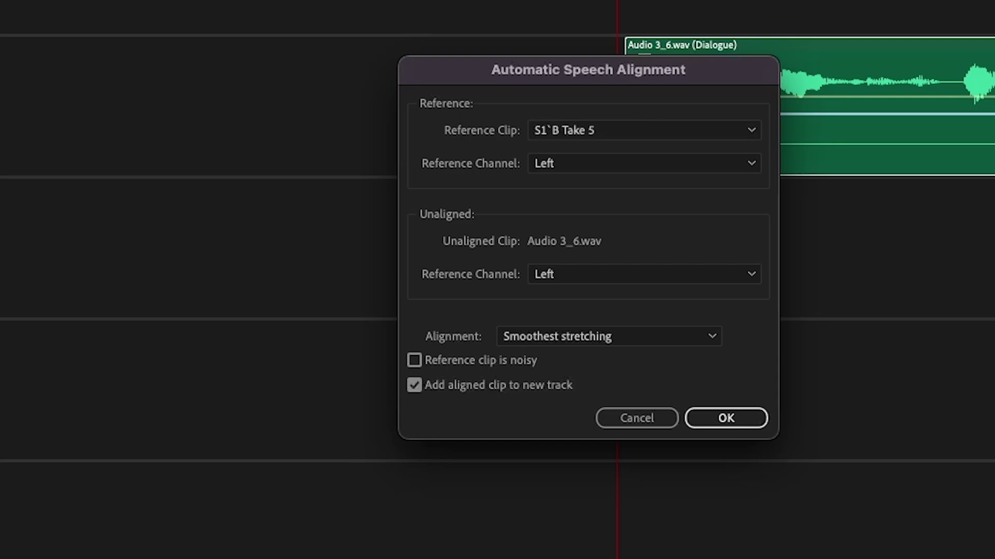
left_click(651, 134)
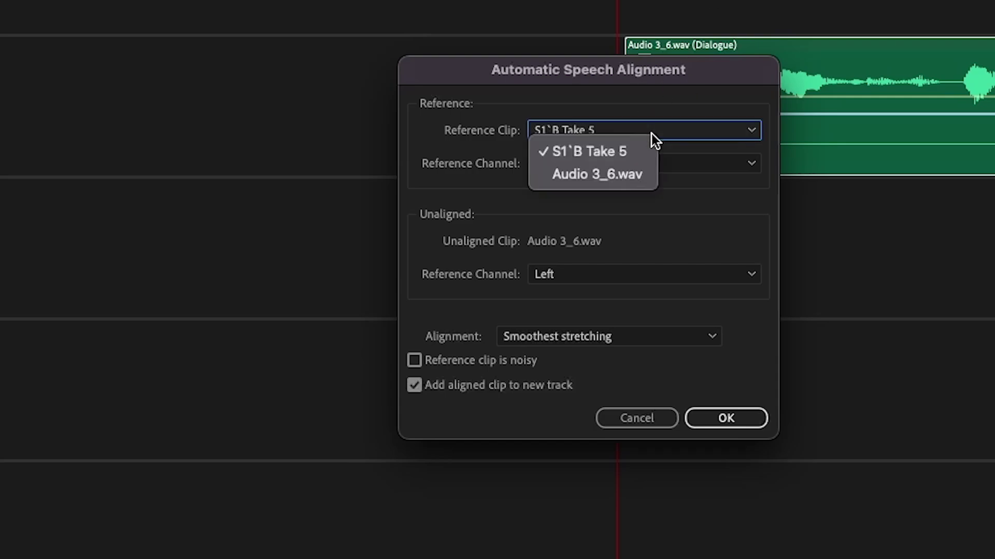
left_click(650, 180)
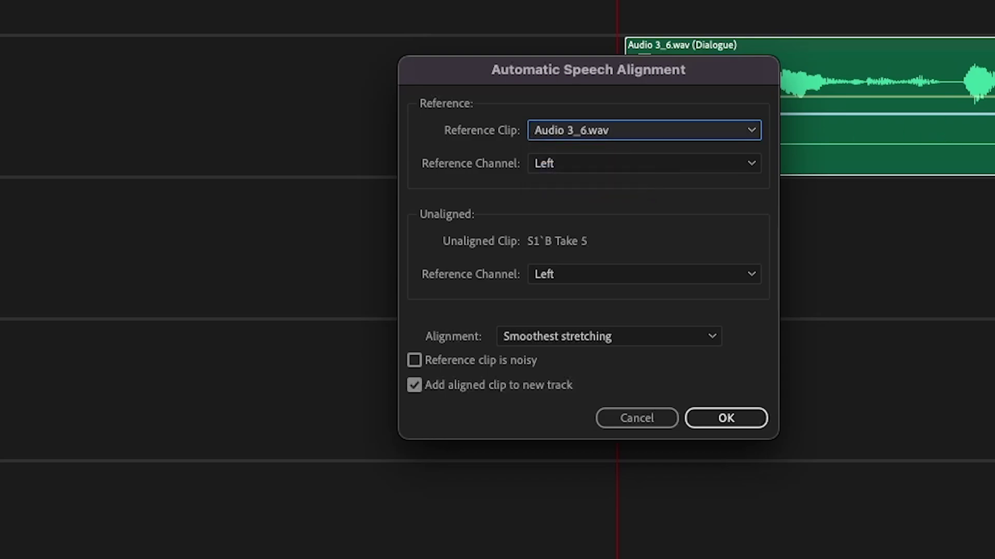
left_click(572, 134)
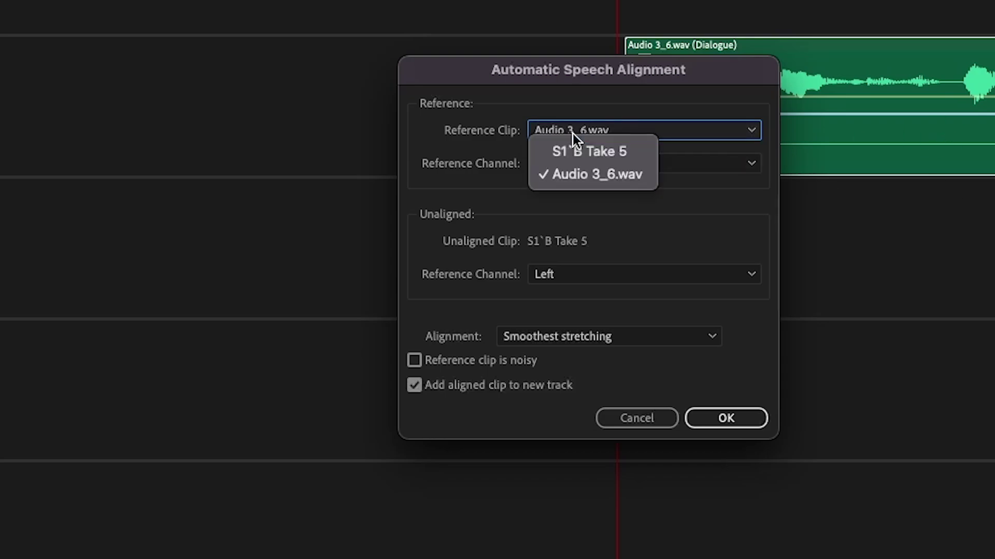
left_click(592, 153)
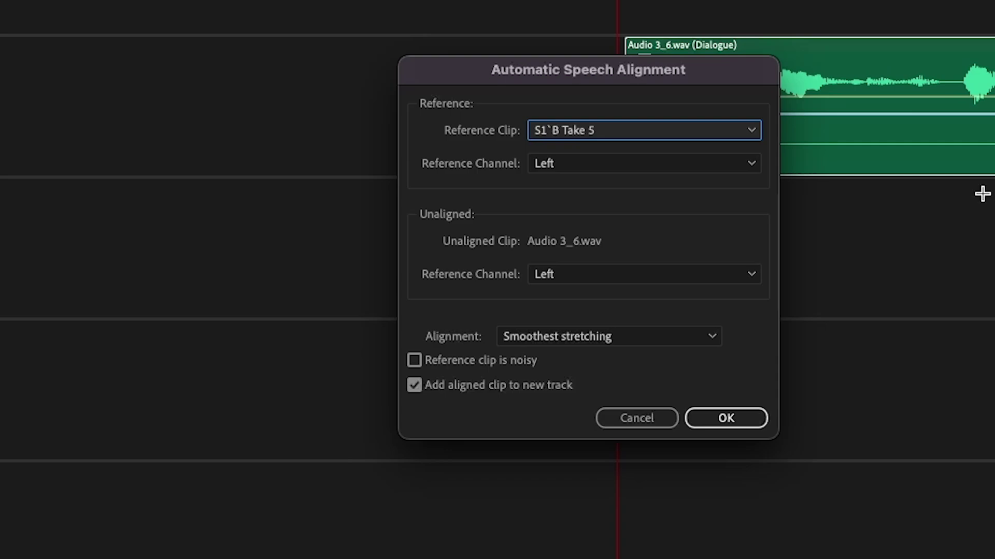
left_click(608, 280)
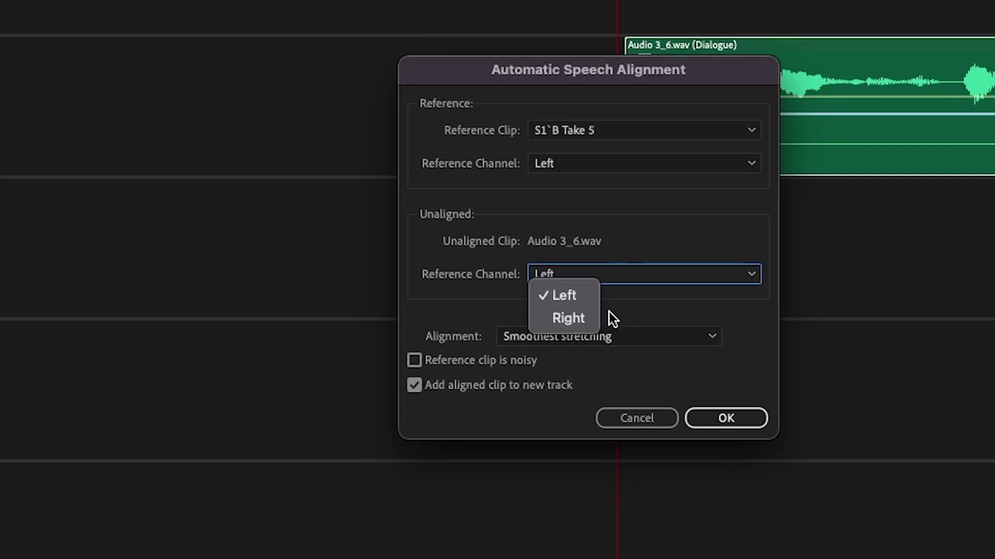
left_click(682, 302)
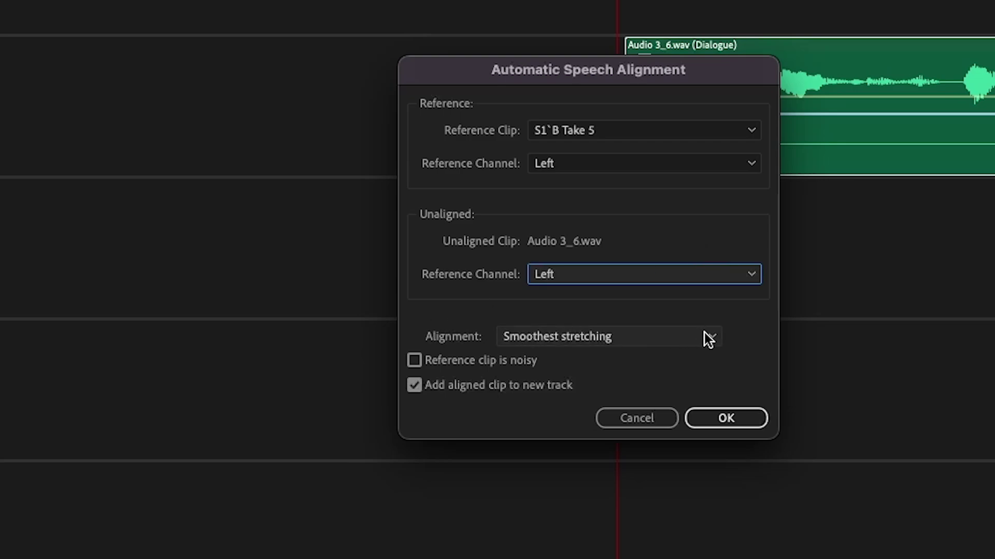
left_click(658, 335)
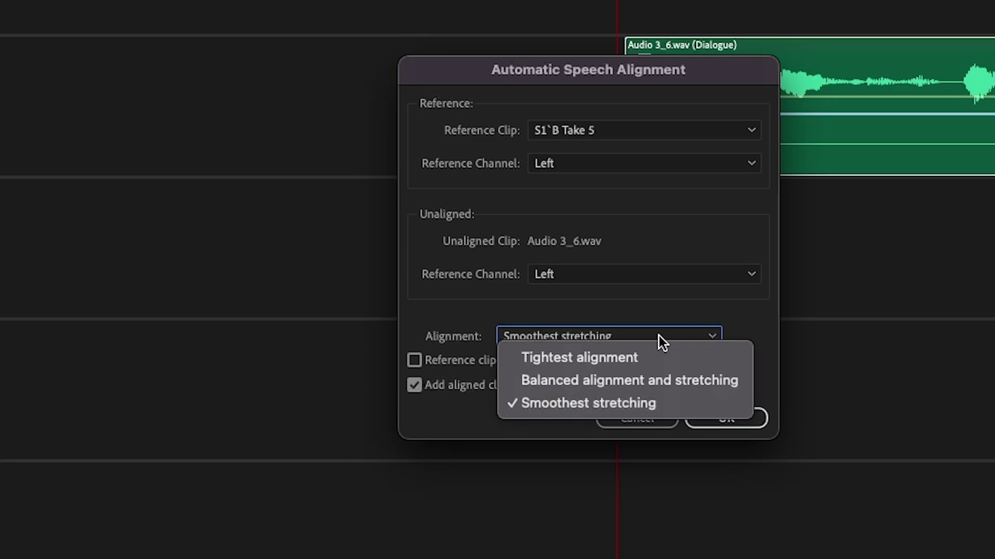
left_click(660, 380)
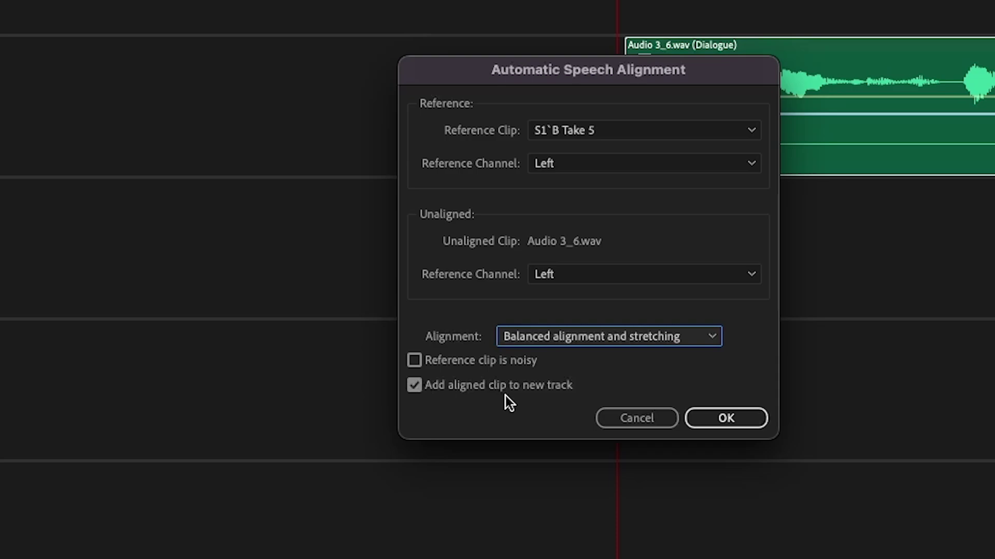
left_click(750, 421)
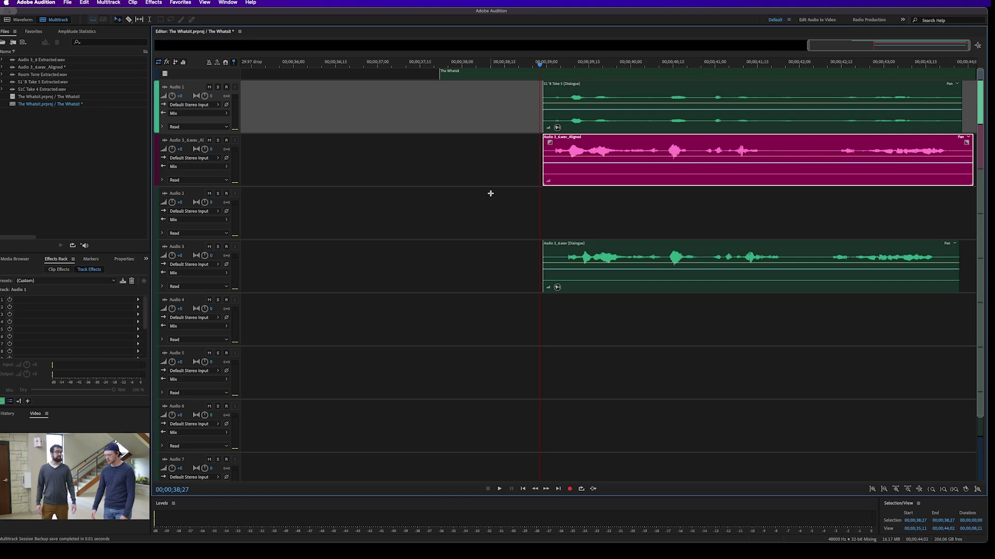
Mute the original Audio 3 track and play back the aligned dialogue
left_click(209, 246)
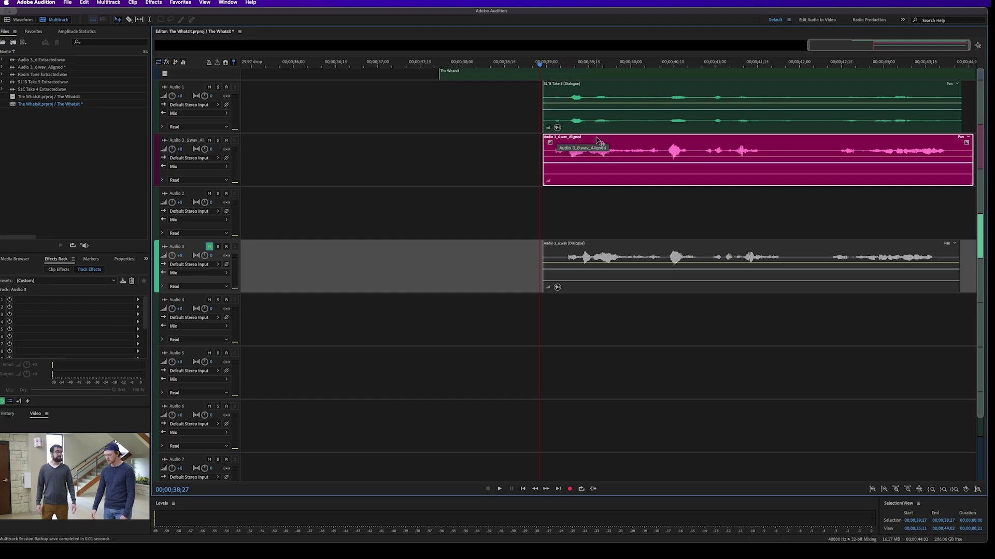
key("space")
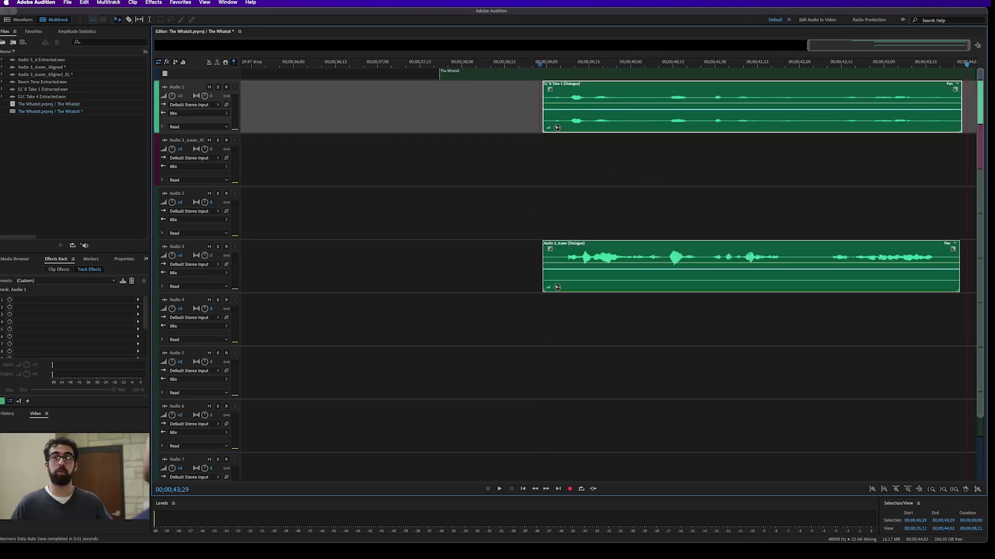
Rerun Automatic Speech Alignment with Tightest alignment, creating Audio 3_6.wav_Aligned_01
left_click(133, 3)
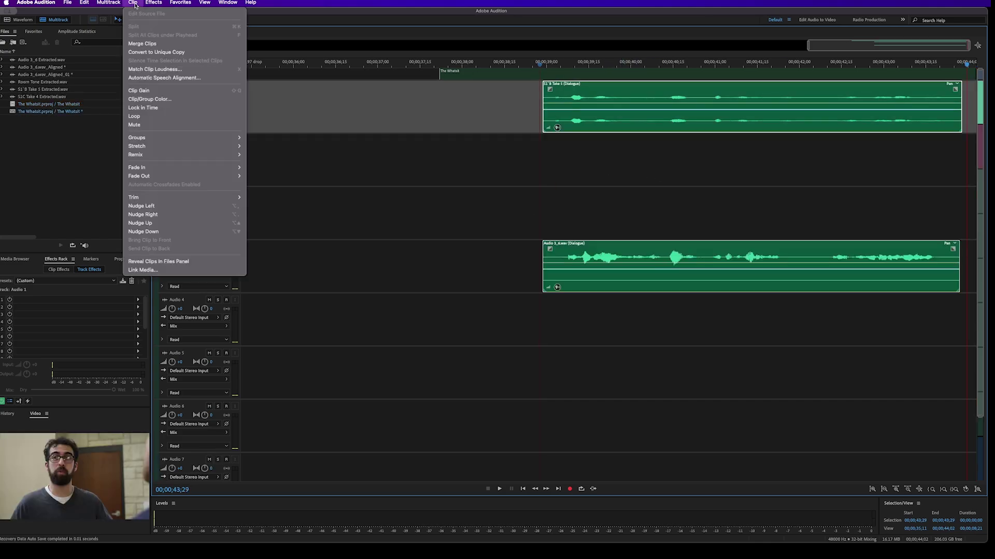
mouse_move(185, 140)
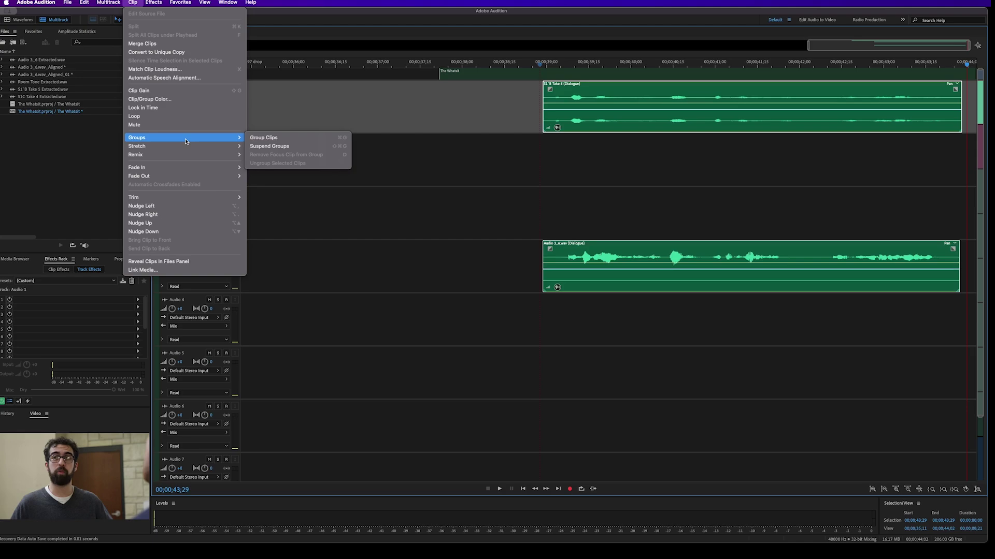
left_click(158, 78)
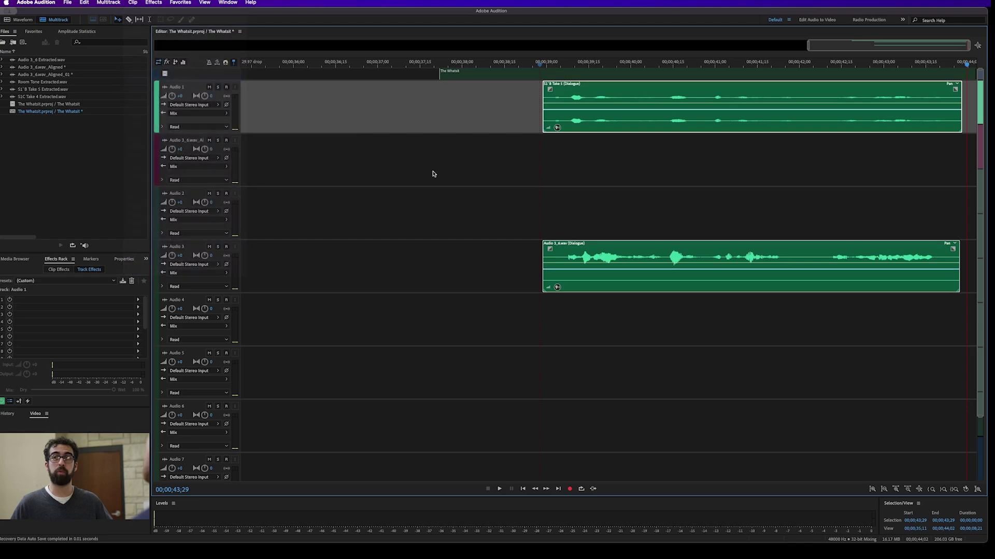
left_click(498, 308)
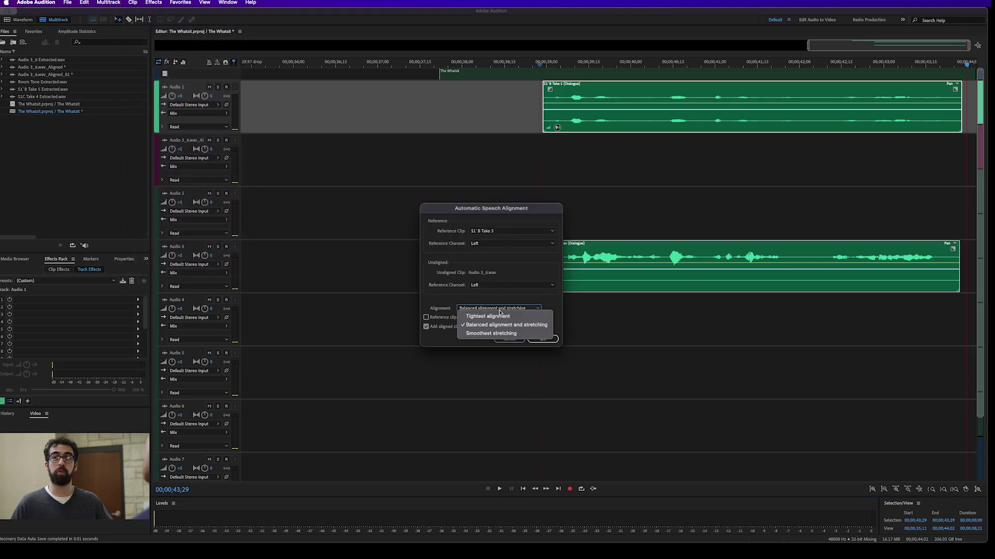
left_click(515, 321)
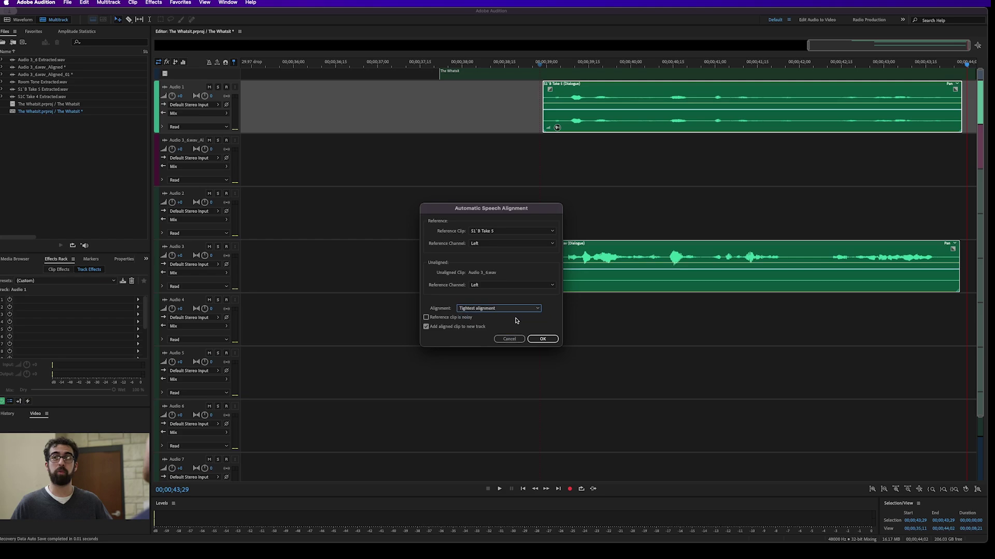
left_click(542, 340)
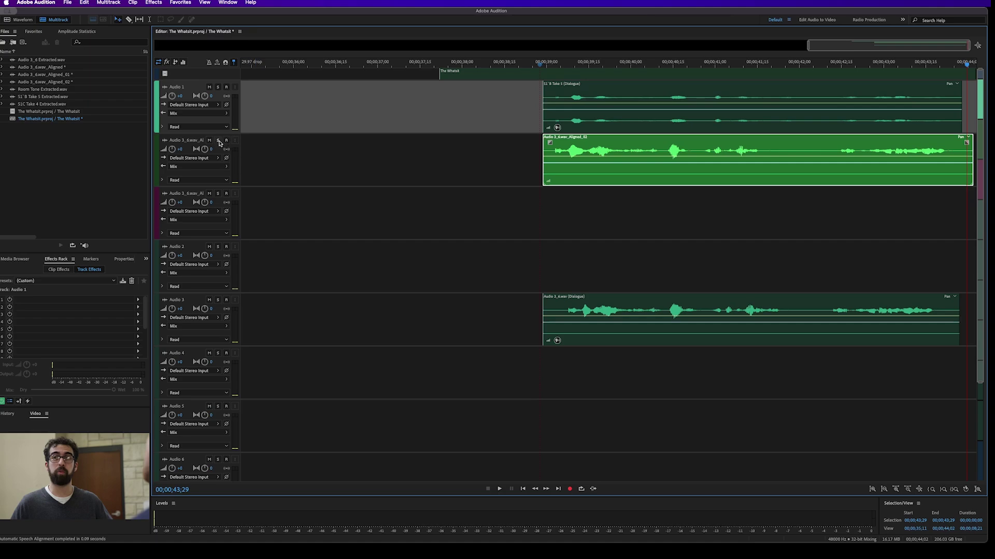
Preview the re-aligned take from the dialogue start, toggling mutes on Audio 2 and Audio 3
left_click(209, 247)
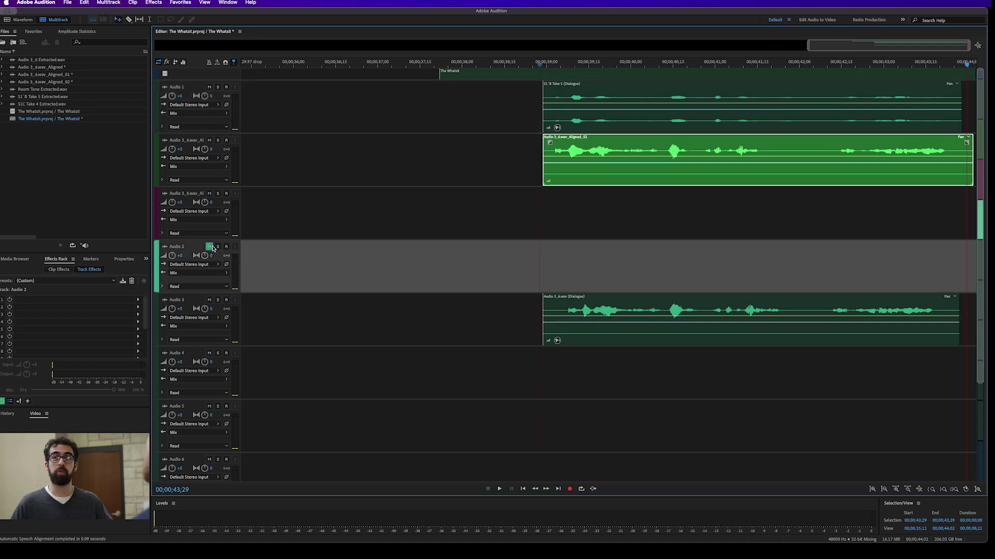
left_click(539, 62)
key("space")
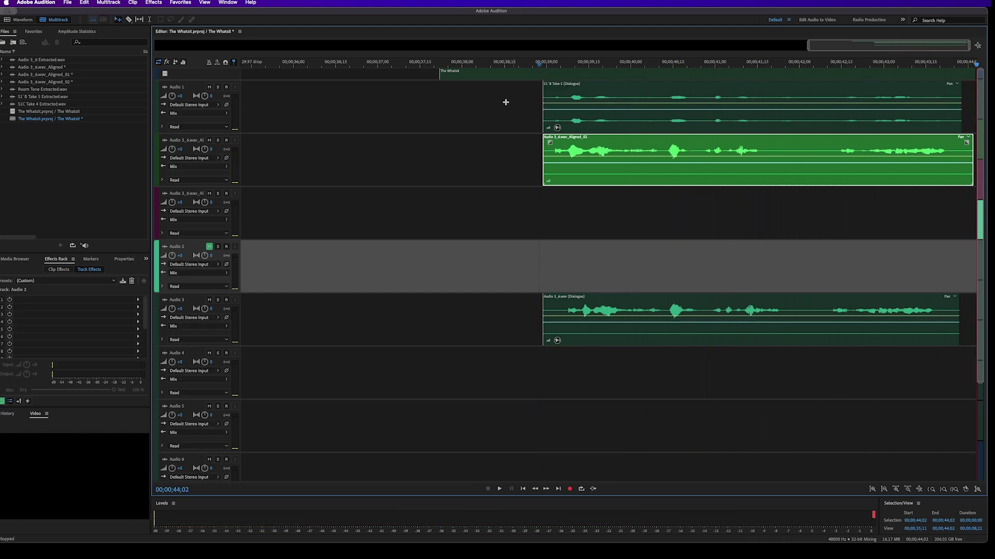
left_click(209, 247)
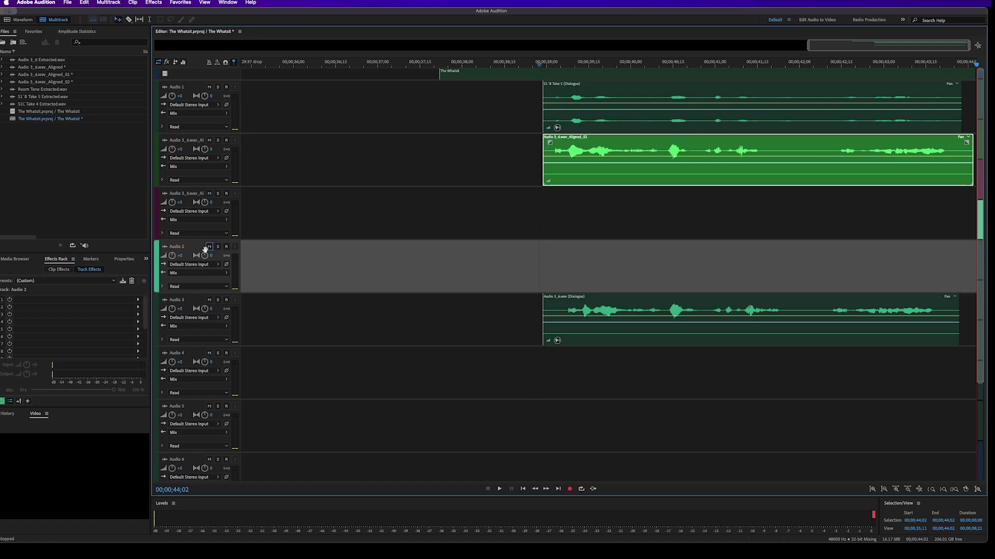
left_click(209, 300)
left_click(537, 65)
key("space")
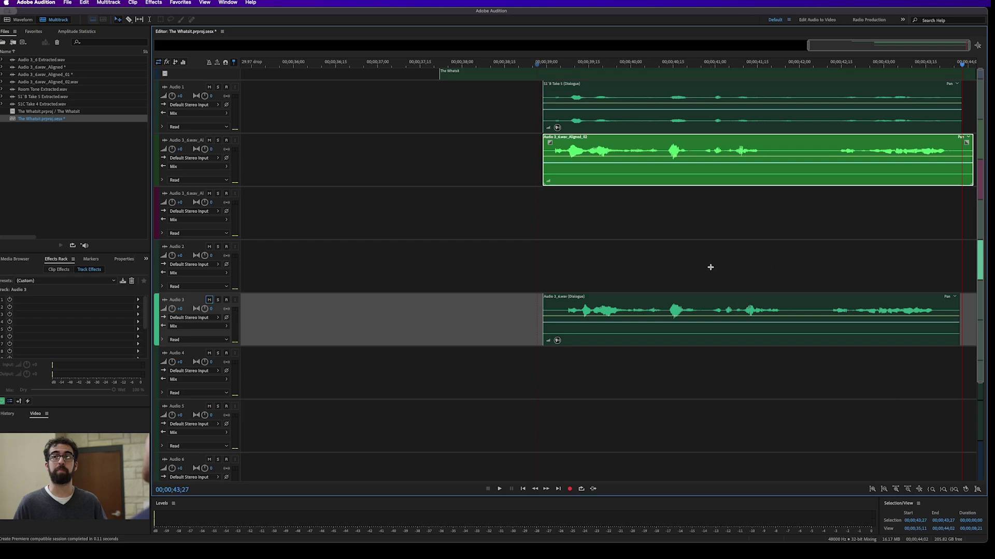
Mute Audio 1 and Audio 3, then export to Premiere Pro, overwriting The Whatsit.prproj (AU Tracks).xml
left_click(210, 87)
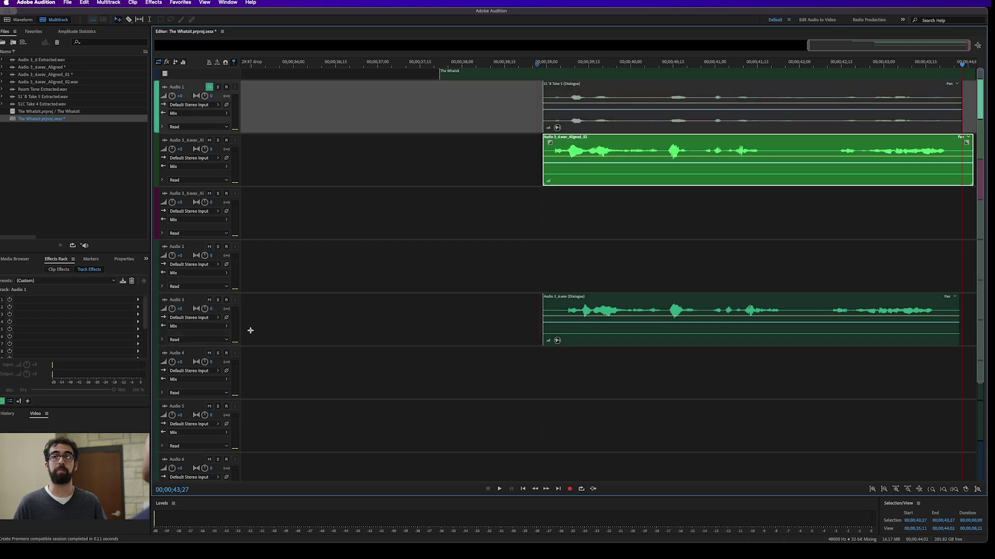
left_click(209, 301)
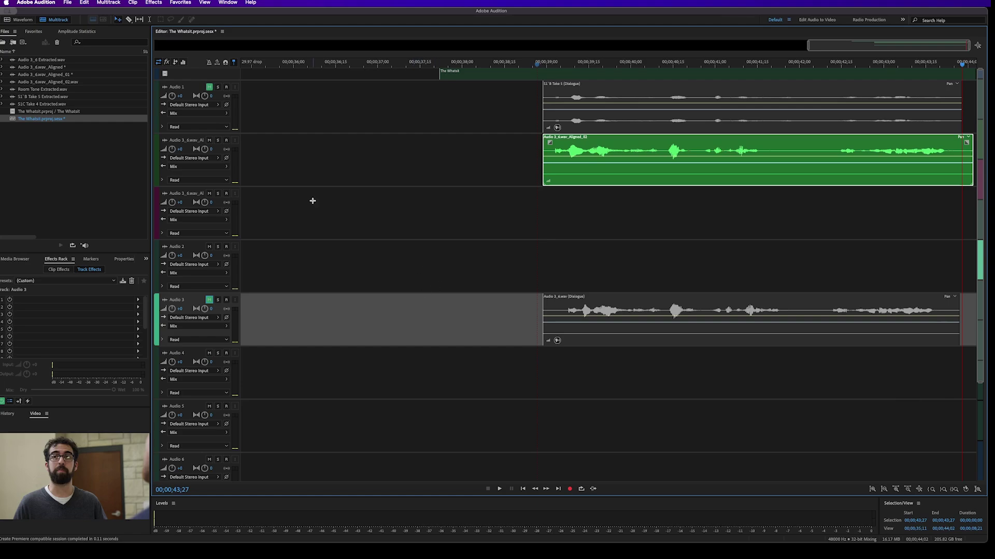
left_click(67, 3)
mouse_move(101, 159)
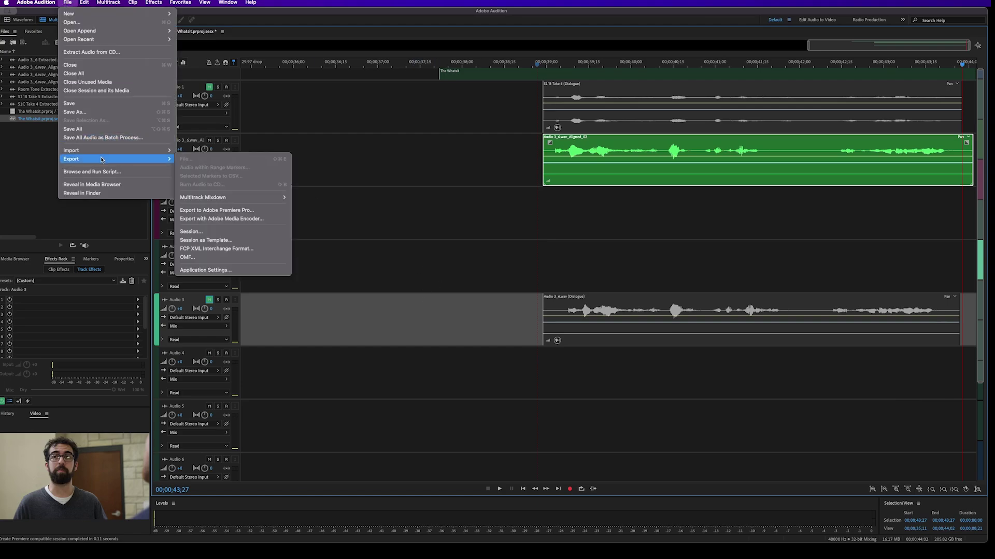
left_click(251, 211)
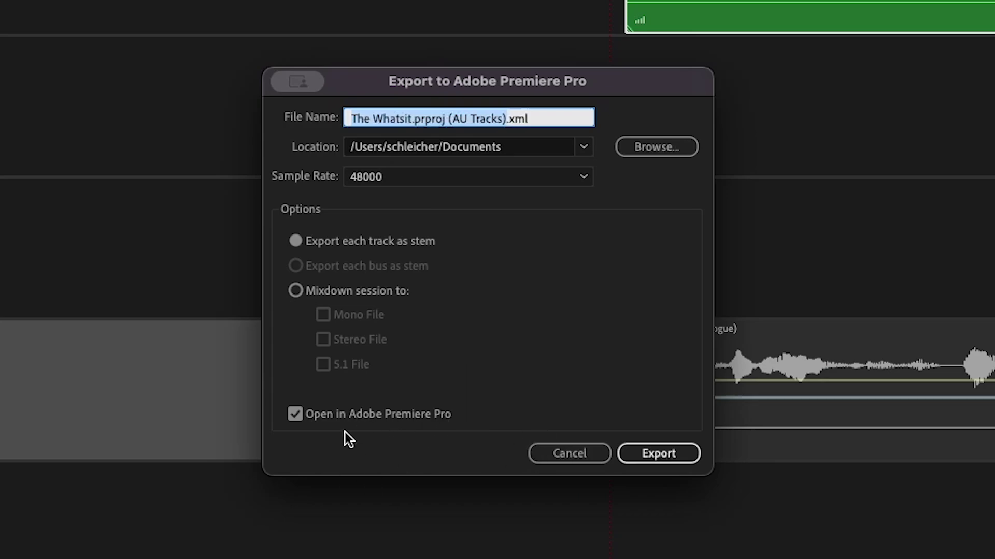
left_click(667, 456)
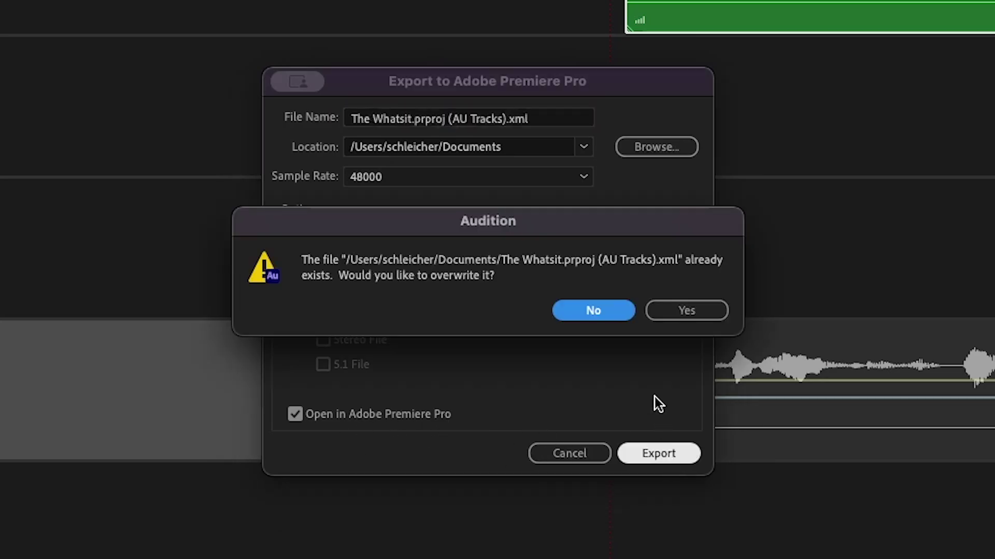
left_click(694, 304)
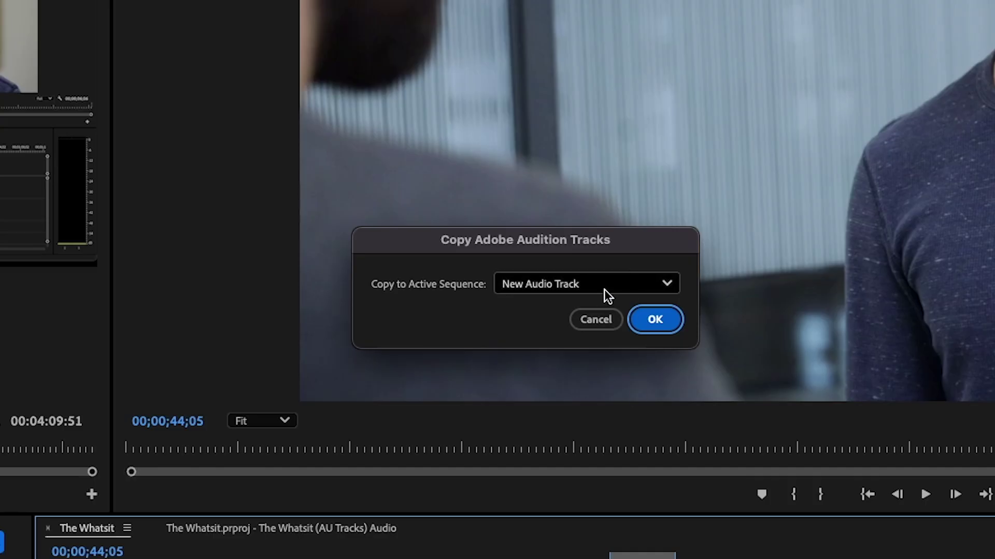
Copy the Audition tracks into the active sequence, placing them starting at Audio 3
left_click(603, 290)
left_click(577, 360)
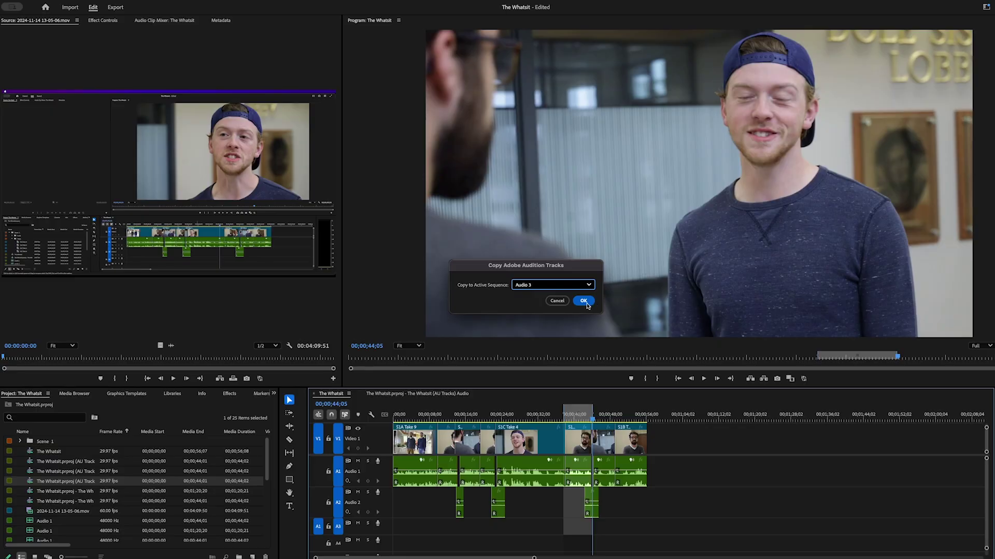
left_click(654, 319)
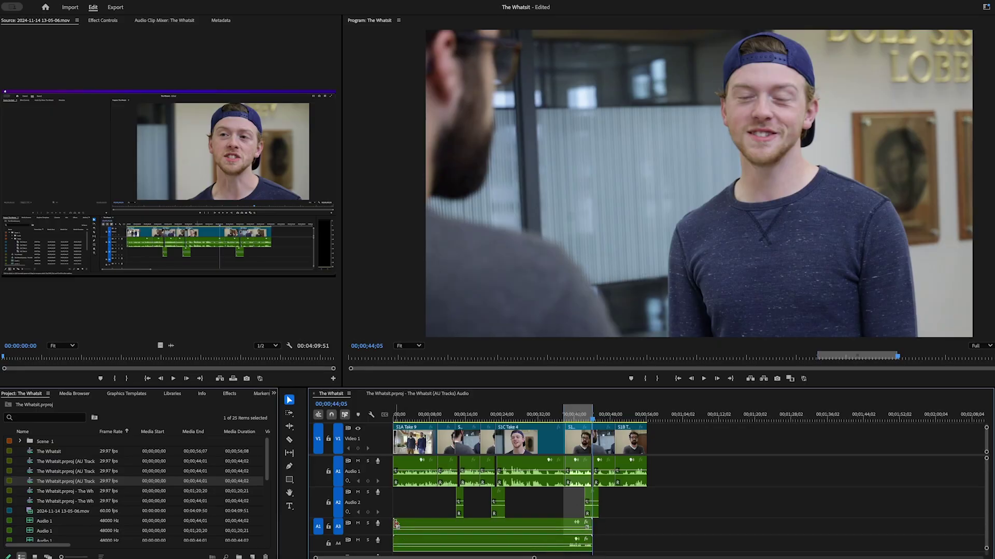
Trim the A3 and A4 clips' start to the re-dubbed scene and delete the leftover A3 clip
left_click_drag(396, 528, 564, 524)
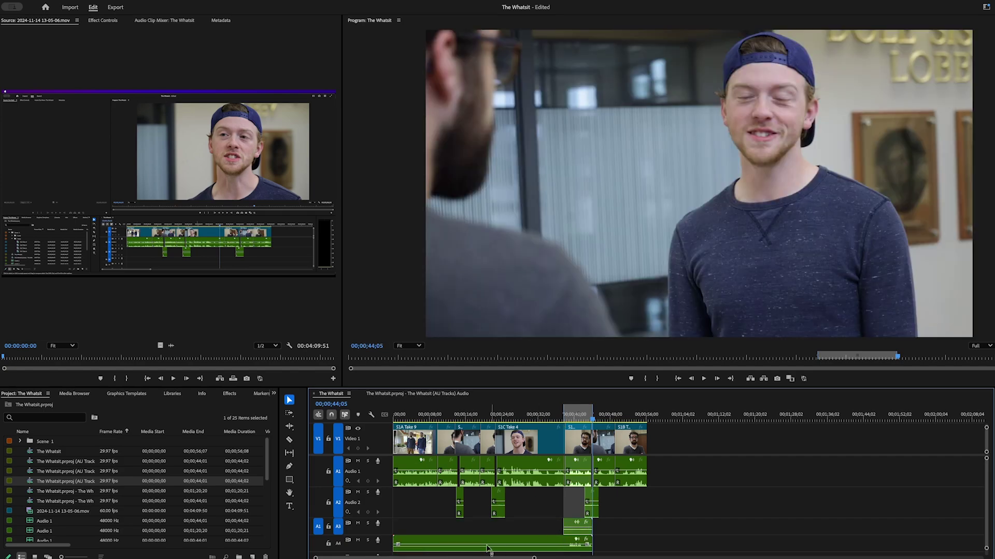
left_click_drag(396, 541, 568, 535)
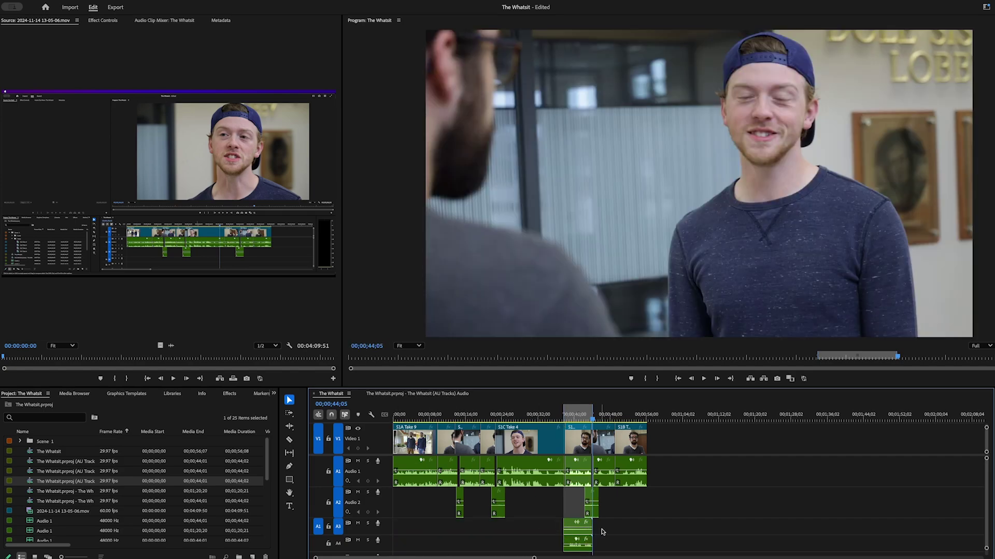
left_click(569, 526)
key("Delete")
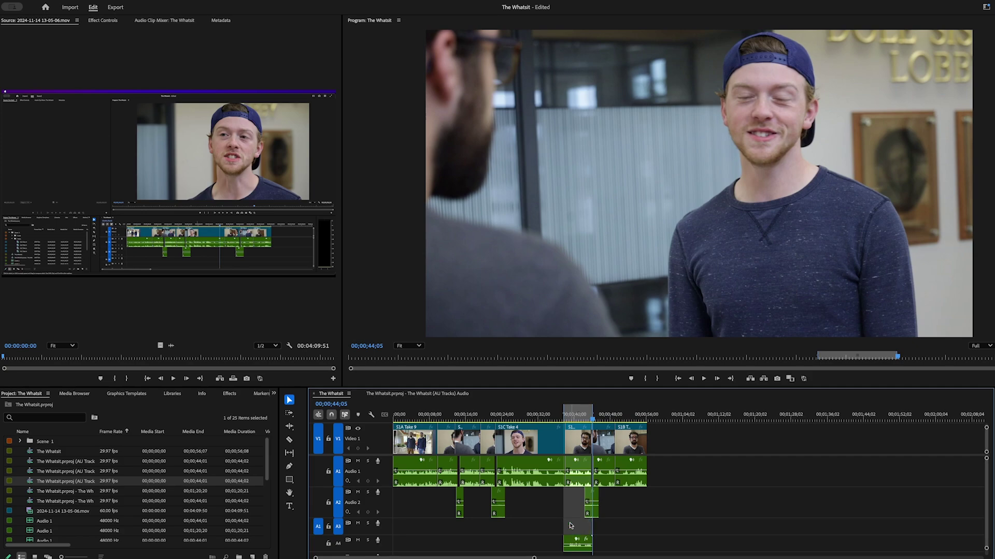
Solo track A4 and play the scene from 00;00;36;20 to hear the new dialogue
left_click(367, 540)
left_click_drag(571, 418, 560, 417)
key("space")
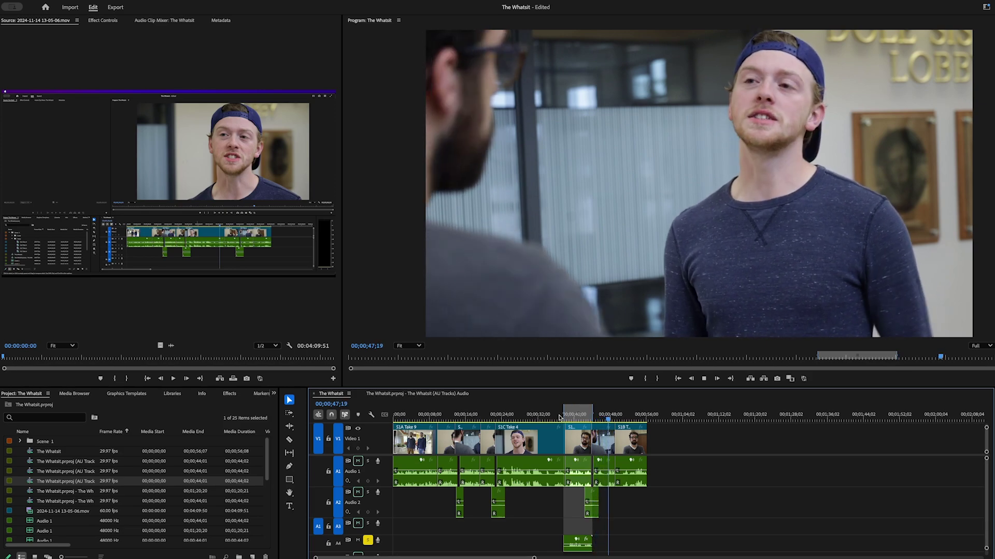
key("space")
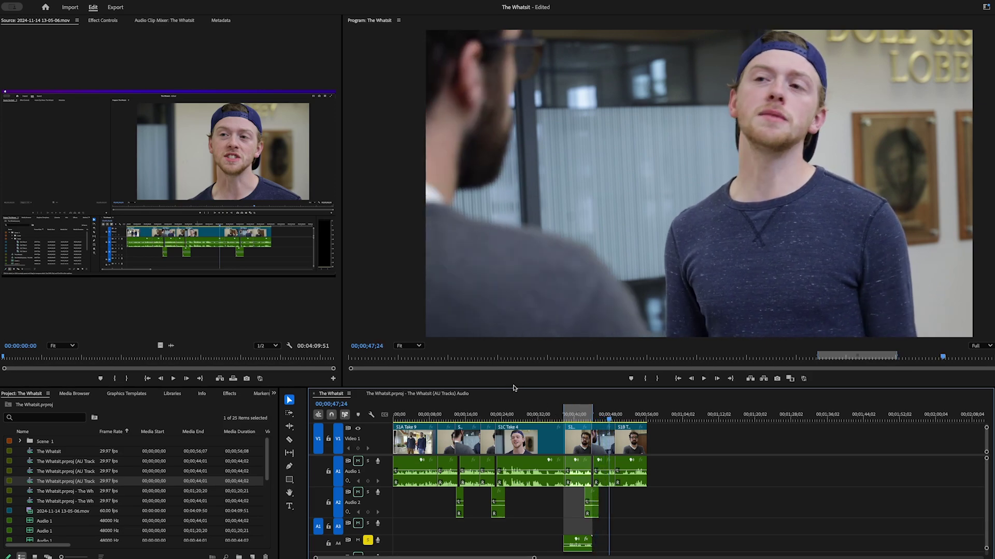